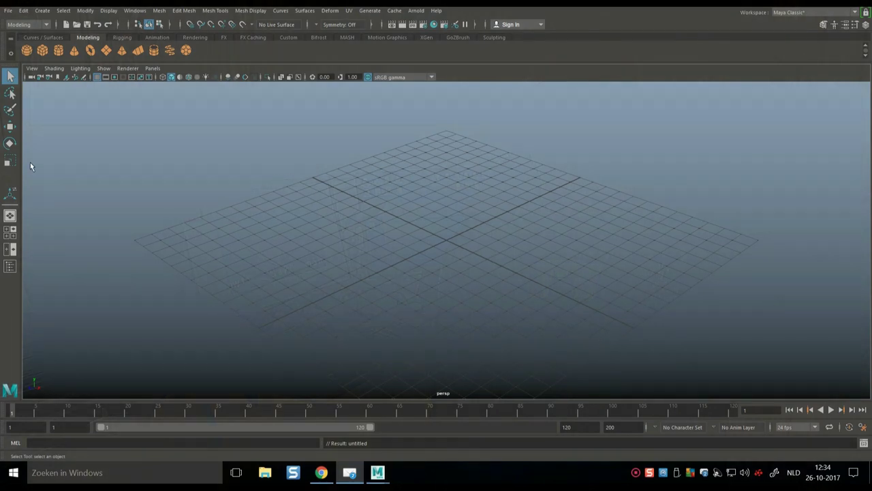
Step: Create a polygon cube from the shelf and scale it up evenly
left_click(42, 49)
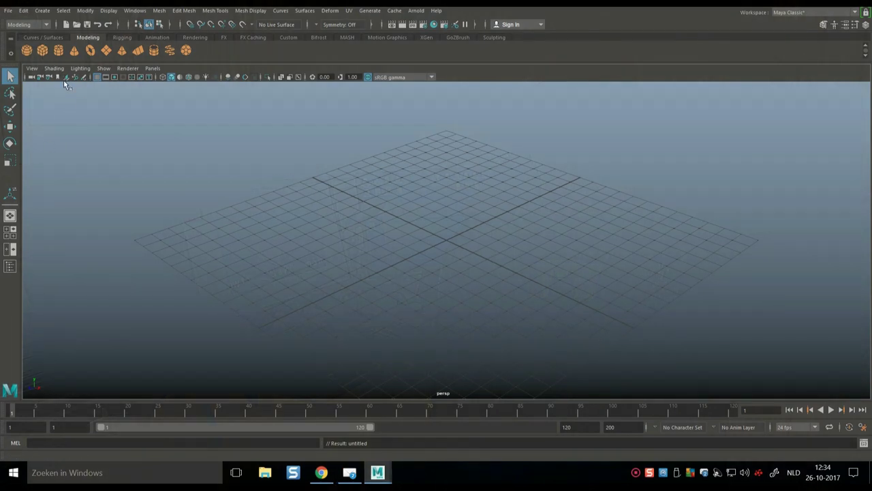
scroll(430, 244, "up", 3)
key("r")
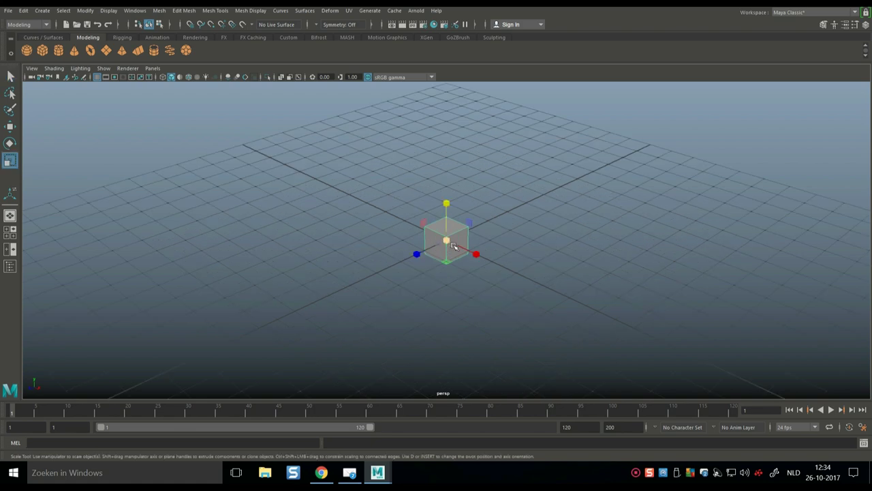
left_click_drag(445, 243, 499, 281)
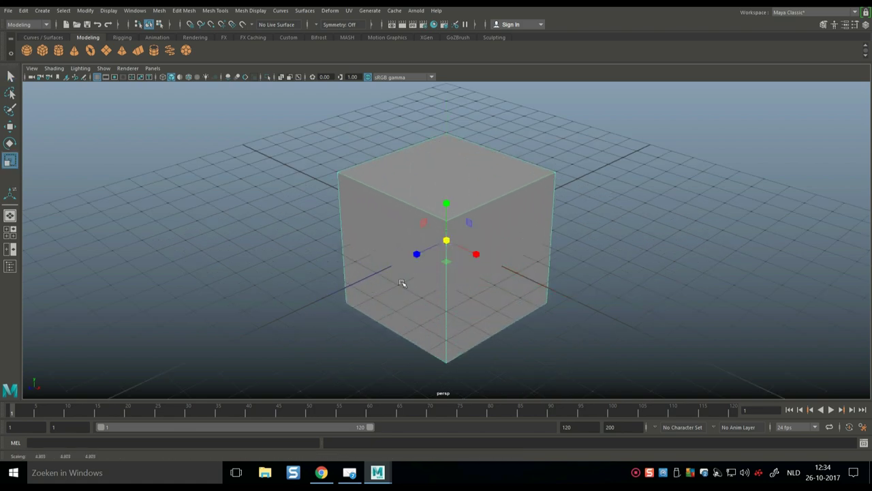
Step: Stretch the cube along X and flatten it along Y into a wide, thin slab
left_click_drag(417, 255, 353, 302)
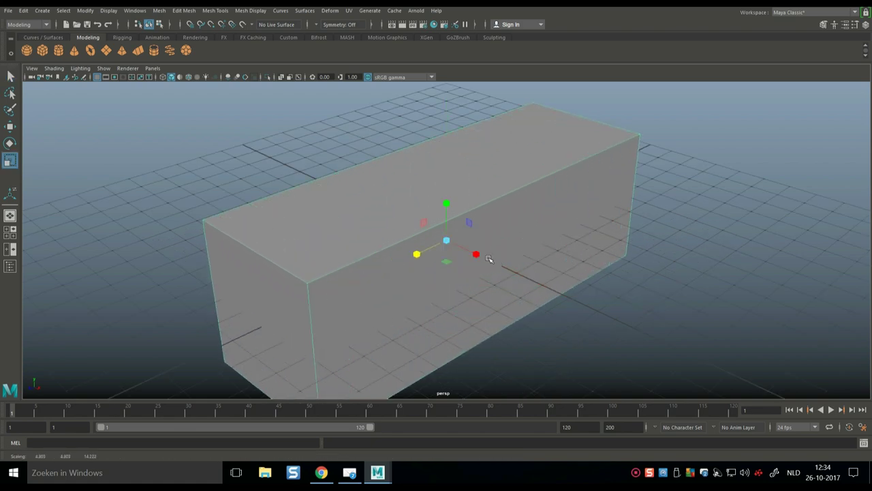
left_click_drag(477, 255, 534, 281)
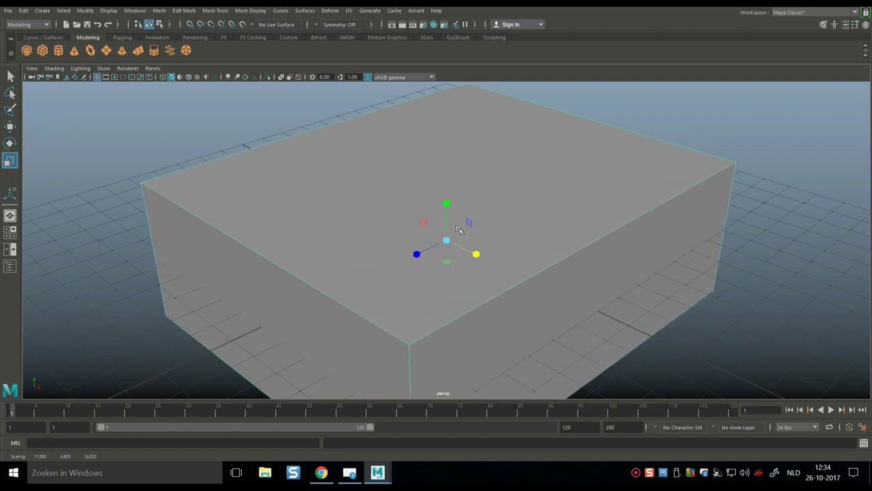
left_click_drag(447, 205, 476, 236)
scroll(466, 240, "down", 3)
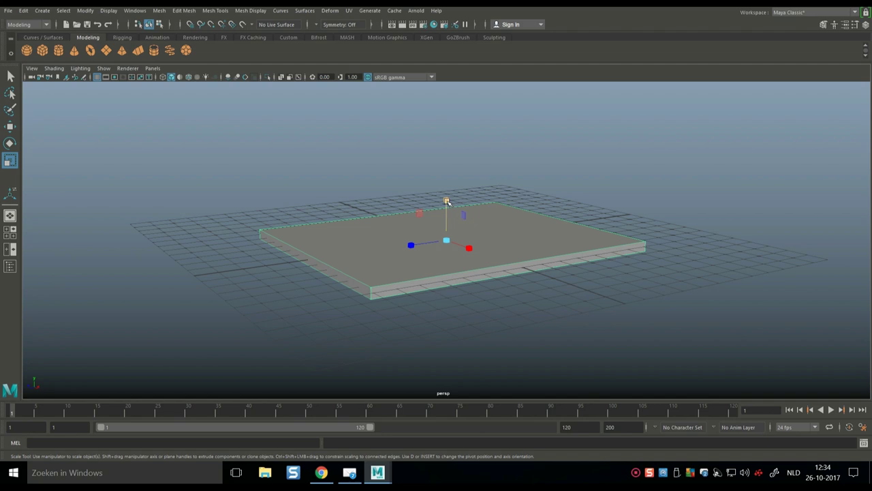
left_click_drag(447, 201, 448, 214)
scroll(493, 307, "up", 3)
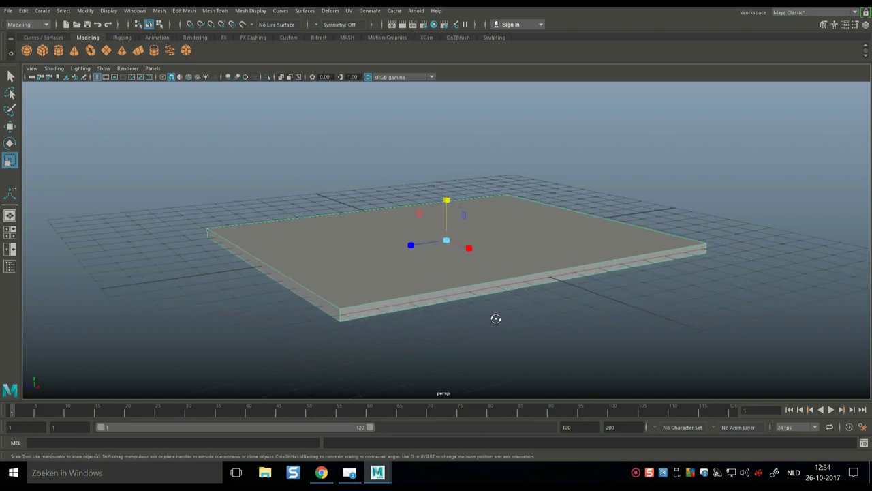
left_click_drag(497, 318, 422, 290, "alt")
left_click_drag(306, 309, 329, 318, "alt")
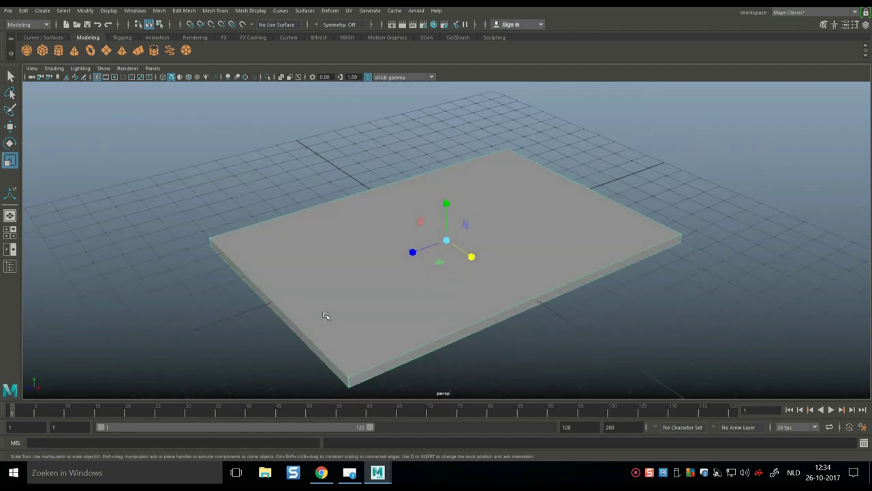
mouse_move(330, 317)
middle_mouse_down("alt")
mouse_move(333, 281)
mouse_move(334, 321)
middle_mouse_up("alt")
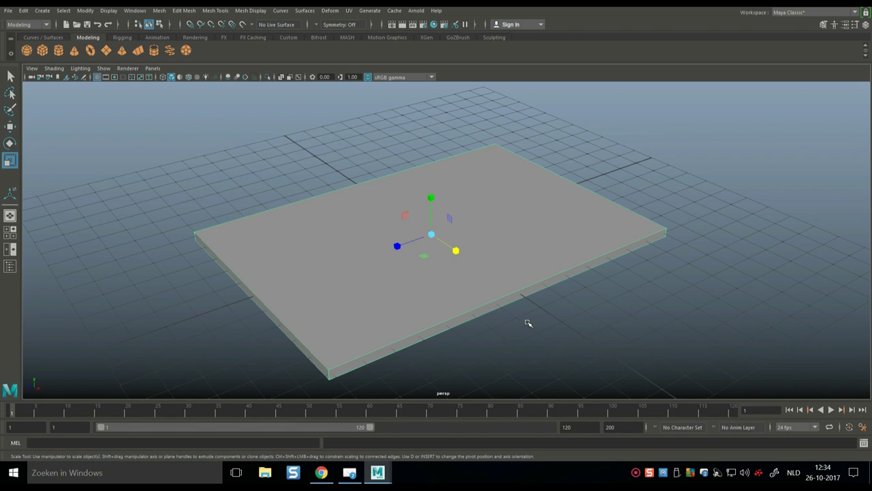
Step: In polyCube1, set Subdivisions Width 10, Depth 10 and Height 5
key("ctrl+a")
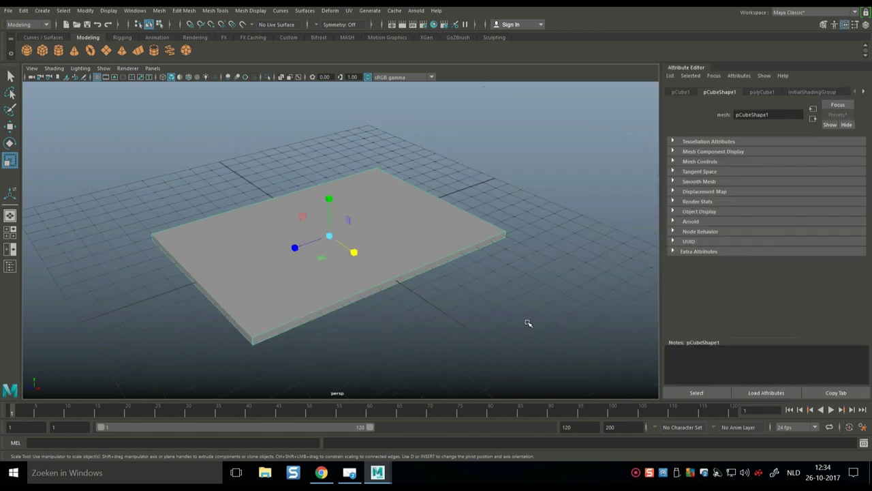
left_click(763, 93)
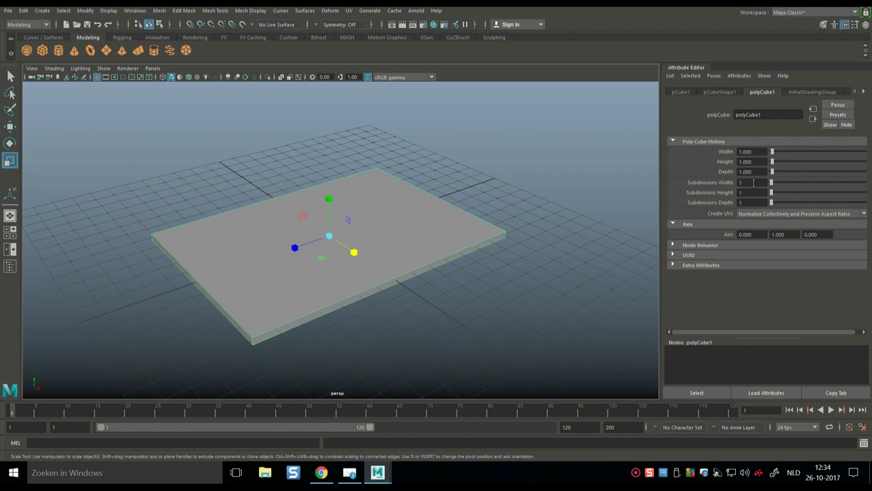
left_click(754, 183)
type("10")
key("Return")
left_click(741, 202)
type("0")
key("Return")
key("shift+Tab")
type("5")
key("Return")
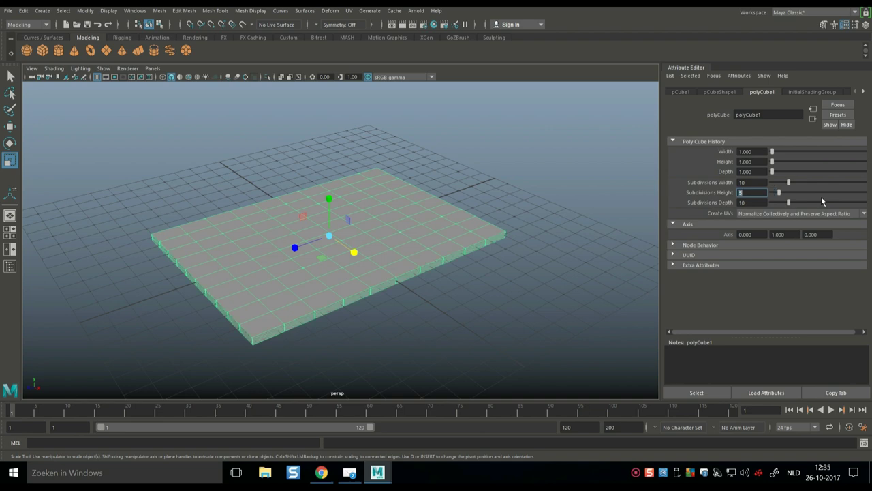
Step: Reselect the slab and orbit to view its new subdivision grid
left_click_drag(518, 277, 466, 307, "alt")
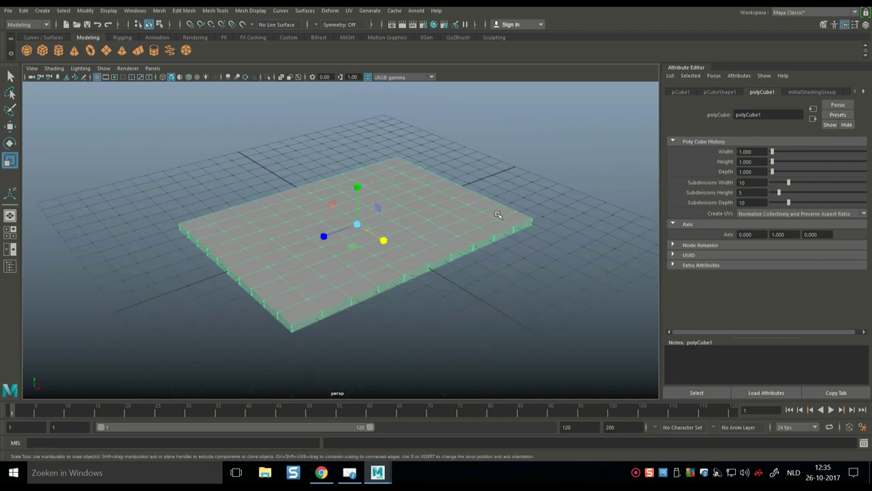
left_click(525, 194)
left_click_drag(502, 212, 501, 304)
left_click_drag(490, 346, 485, 331, "alt")
Step: Switch to the FX menu set and convert the slab with nCloth > Create nCloth
left_click(26, 24)
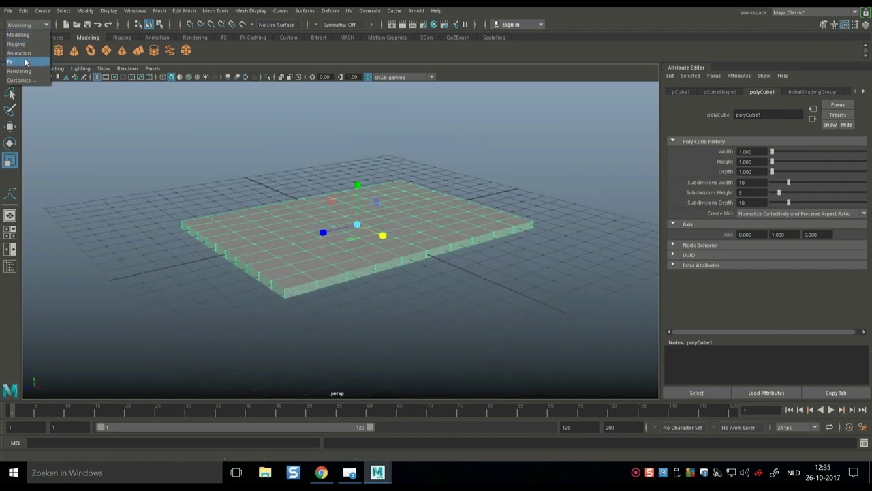
left_click(26, 60)
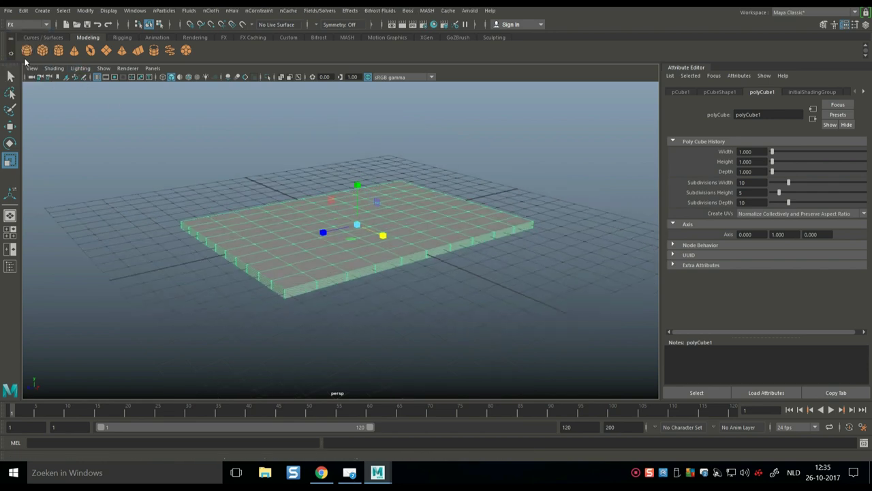
left_click(210, 11)
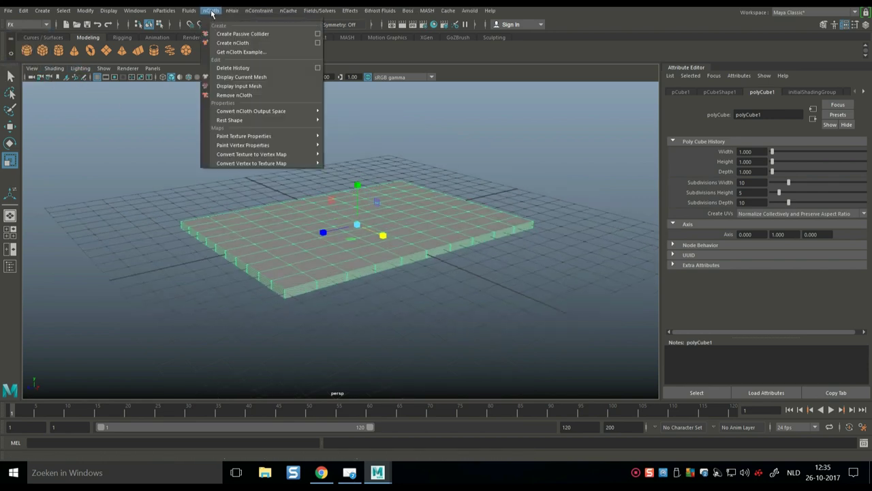
left_click(262, 43)
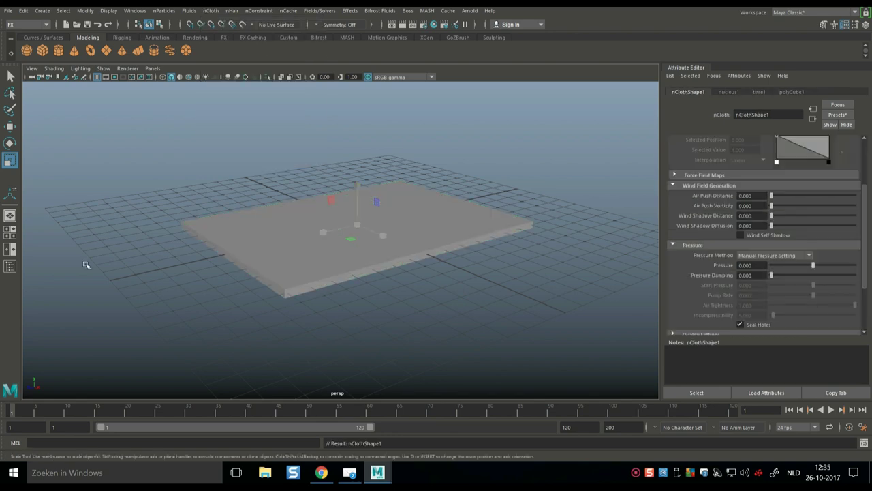
Step: Check the new nodes in the Outliner, then reselect the cloth plane
left_click(9, 267)
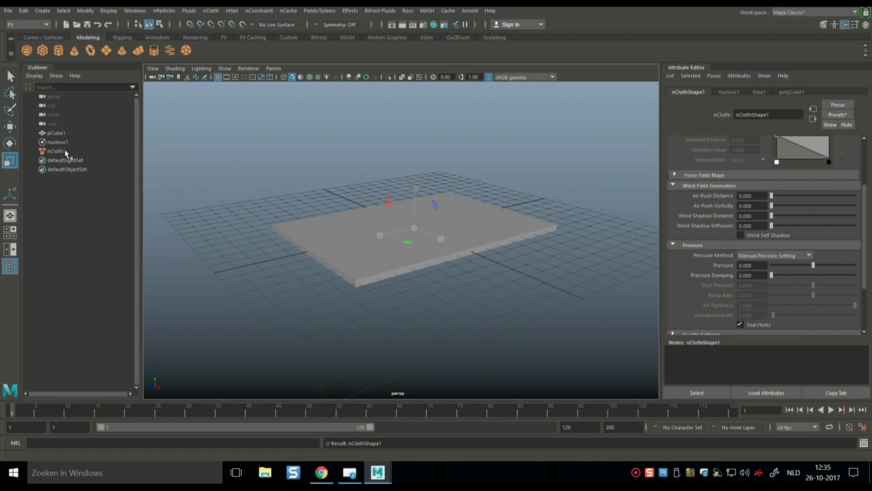
left_click(10, 267)
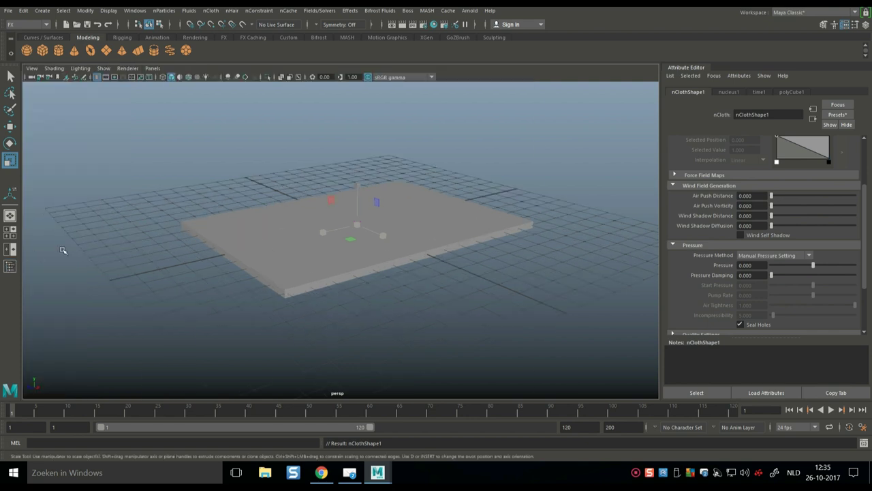
left_click_drag(318, 300, 364, 293, "alt")
left_click(467, 230)
left_click_drag(522, 272, 504, 273, "alt")
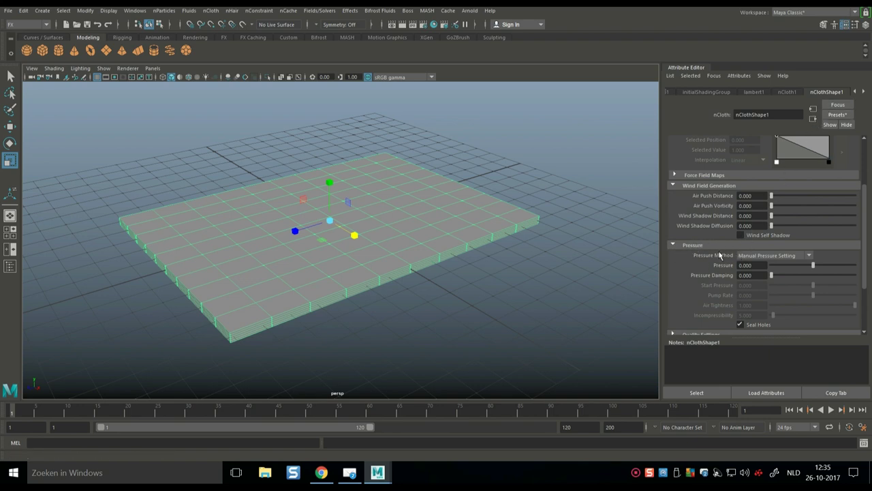
Step: Set the nClothShape1 Pressure to 0.5
left_click(761, 264)
type("0.5")
key("Return")
Step: In the nucleus1 settings, set Gravity to 0
left_click(788, 92)
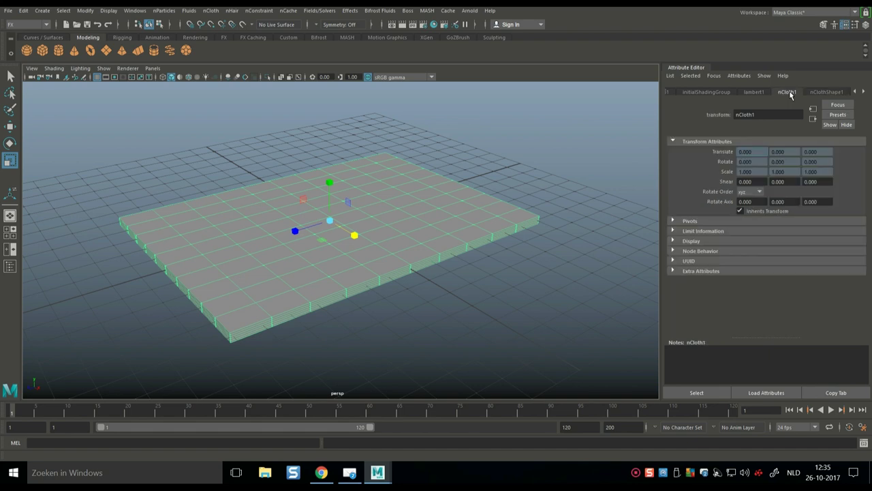
left_click(864, 91)
left_click(834, 92)
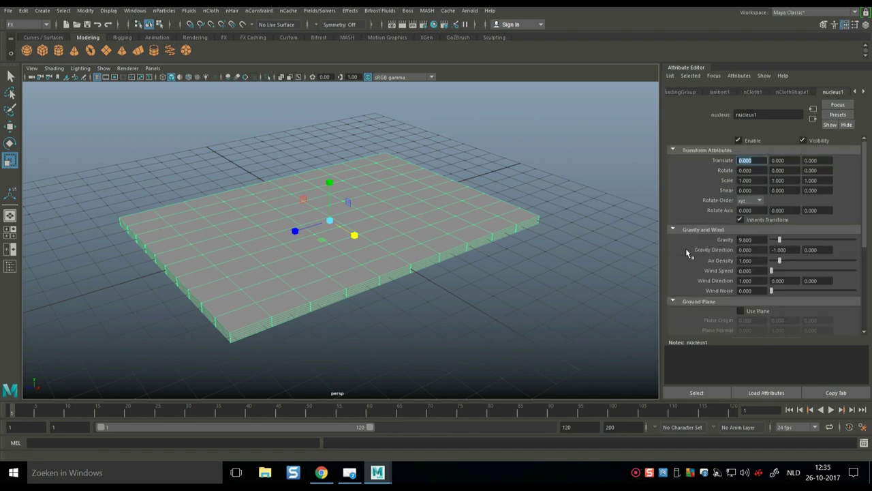
left_click(758, 240)
type("0")
key("Return")
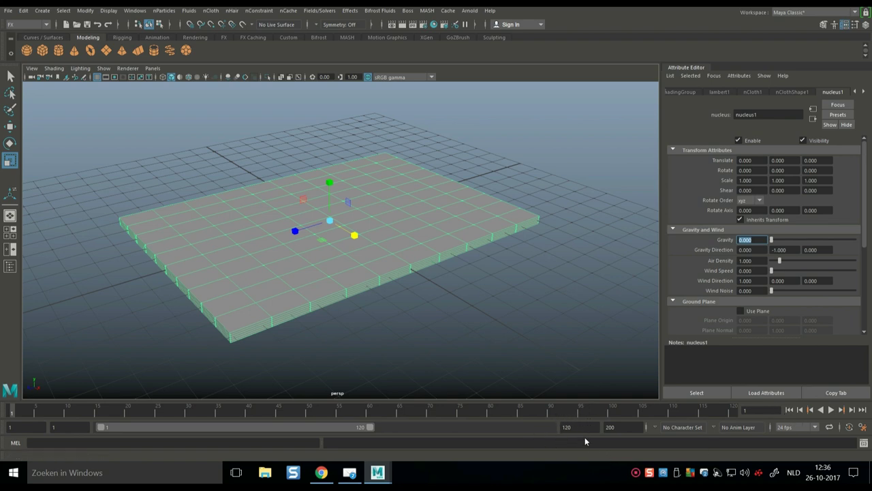
Step: Play a test inflation, stop, rewind to frame 1, and return to nClothShape1 pressure settings
left_click(831, 410)
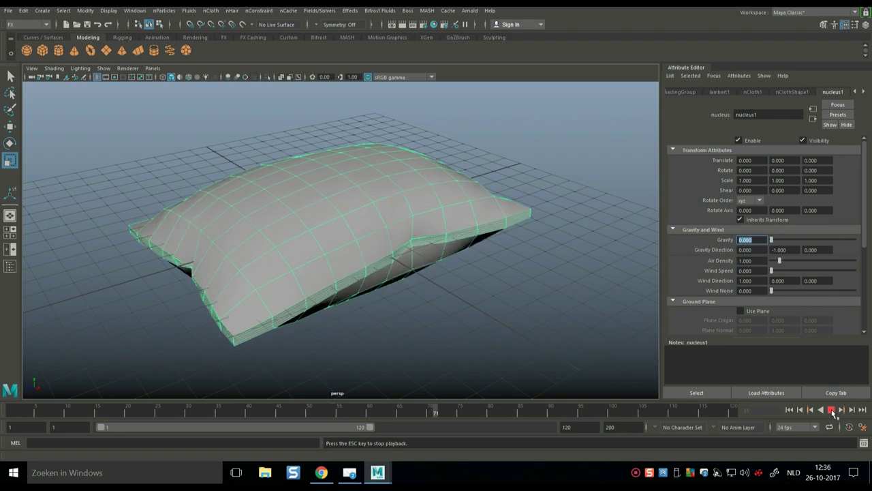
left_click(831, 410)
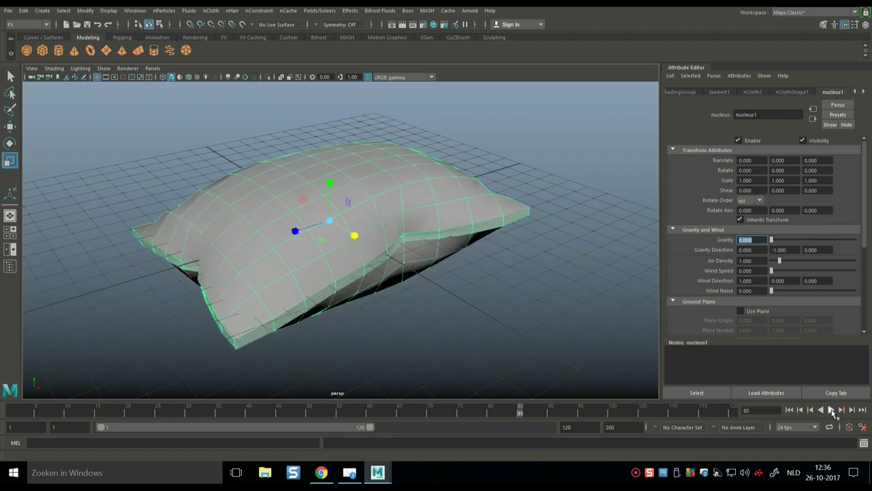
left_click(789, 410)
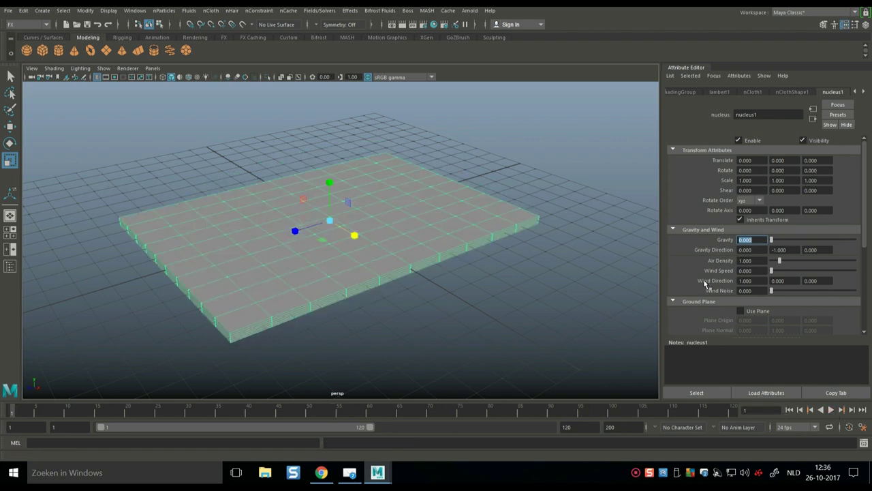
left_click(788, 92)
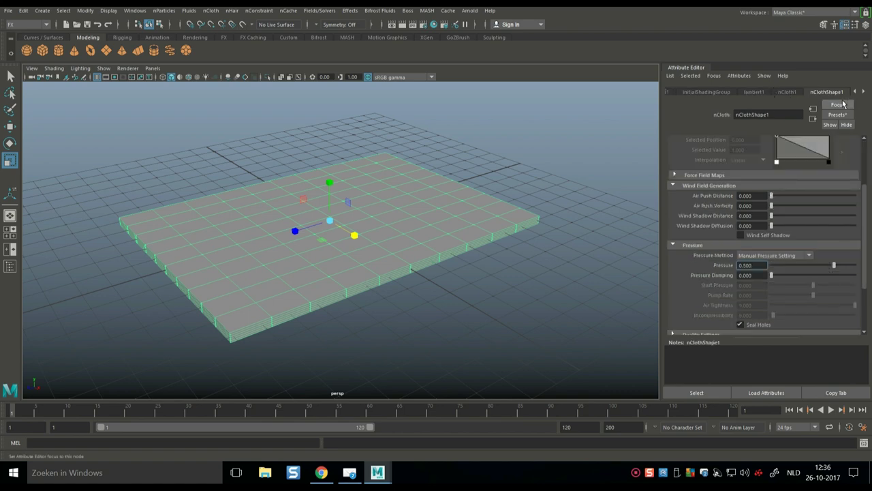
Step: Enter a new pressure value, preview the simulation, then rewind to frame 1
left_click(735, 265)
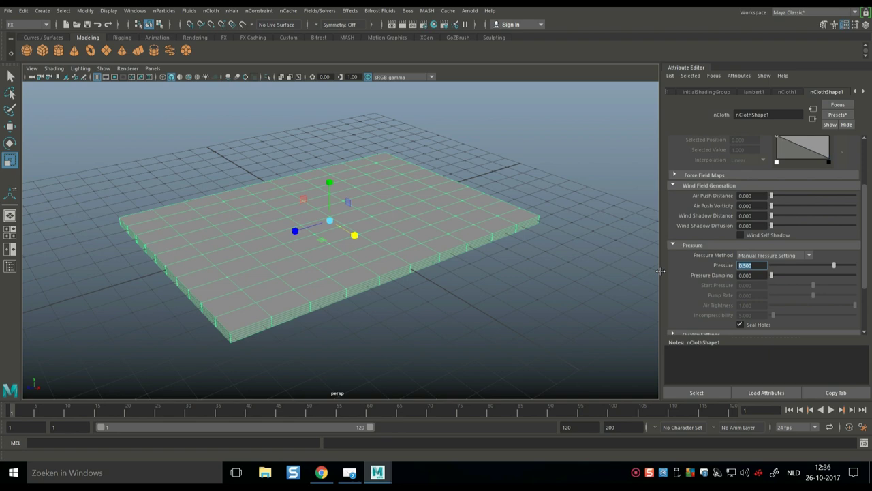
type("0")
key("Return")
left_click(830, 410)
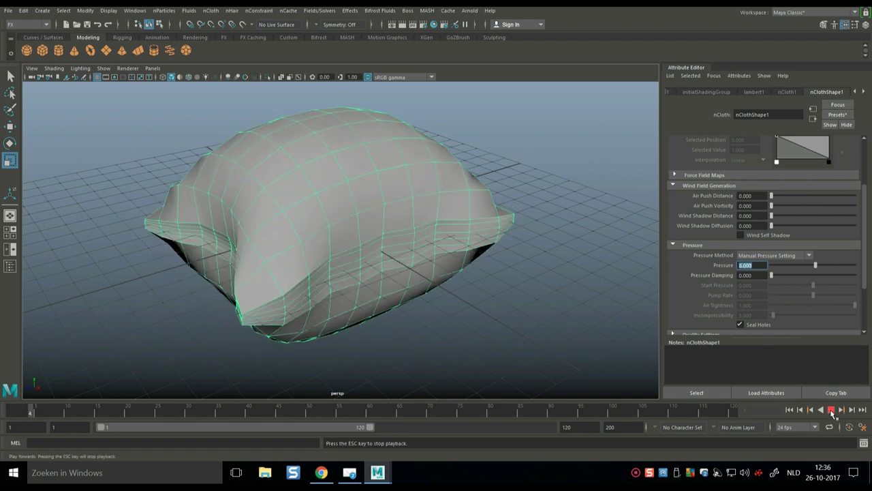
left_click(831, 409)
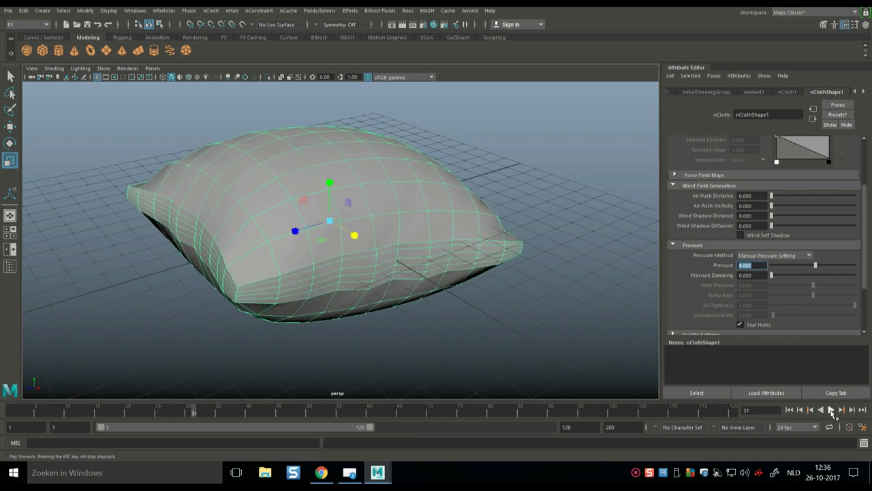
left_click(789, 410)
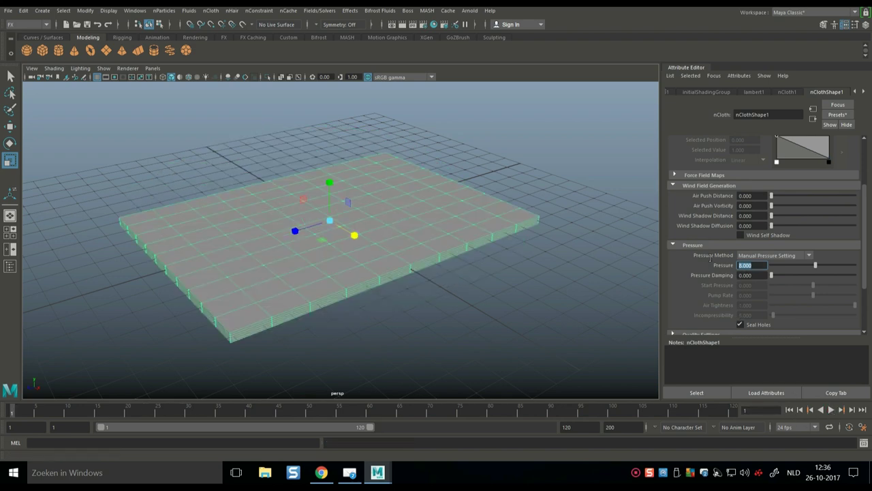
Step: Set Pressure to 0.7 and replay the inflation from frame 1 several times
type("0.7")
key("Return")
left_click(830, 410)
left_click(831, 410)
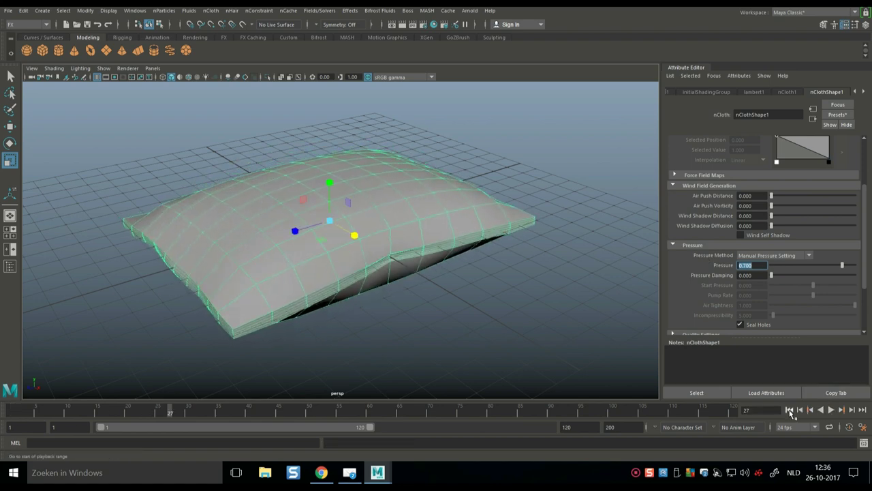
left_click(789, 410)
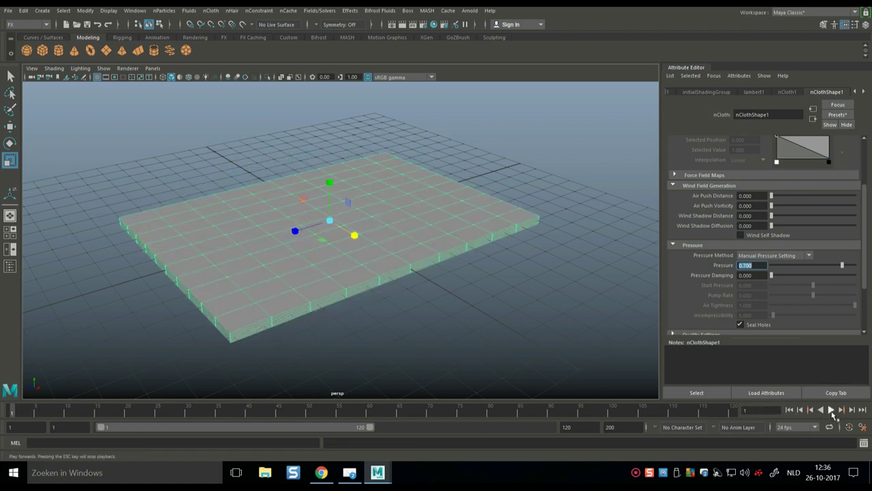
left_click(830, 410)
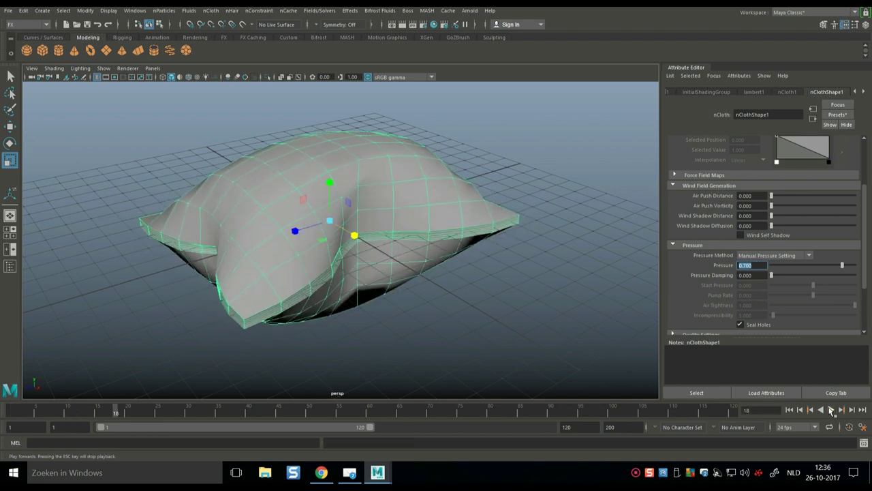
left_click(830, 410)
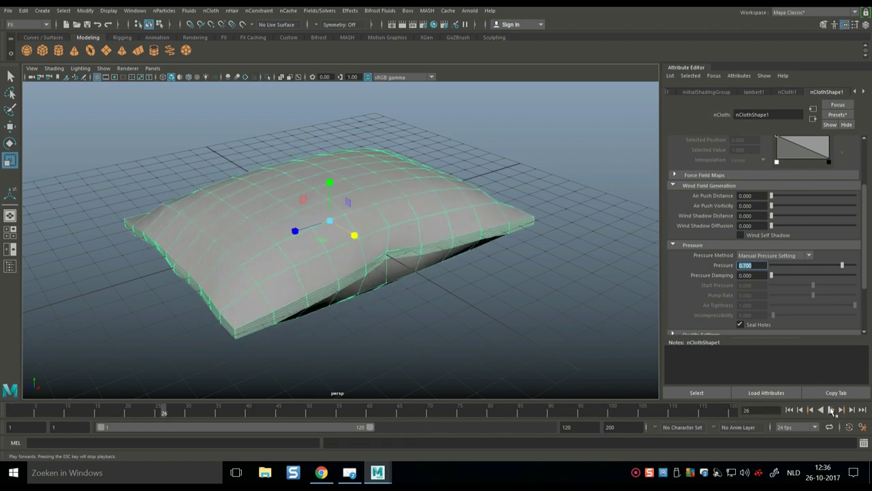
left_click(790, 410)
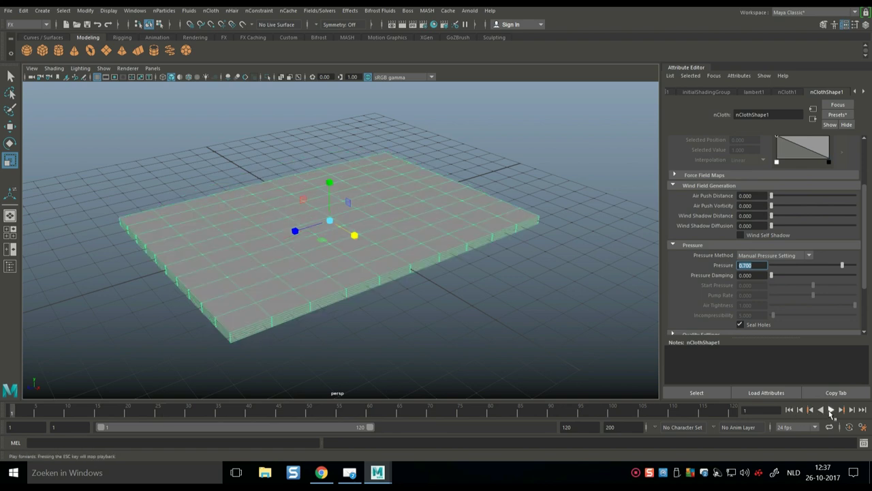
left_click(830, 410)
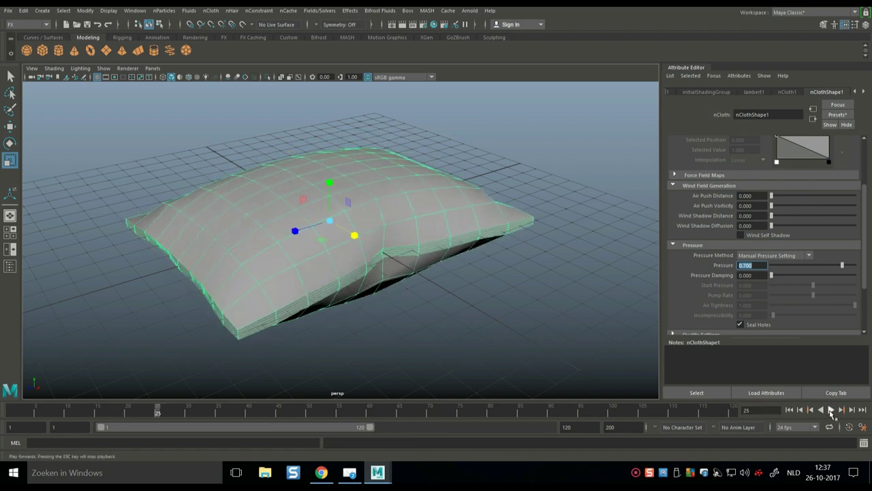
Step: Replay the inflation from the start, orbiting around, and stop at frame 46 once settled
left_click(790, 410)
left_click(831, 410)
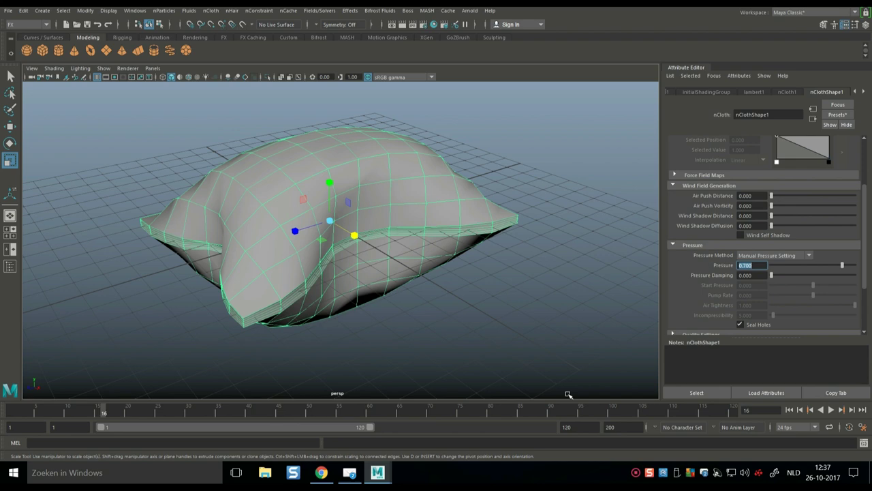
left_click_drag(531, 370, 593, 389, "alt")
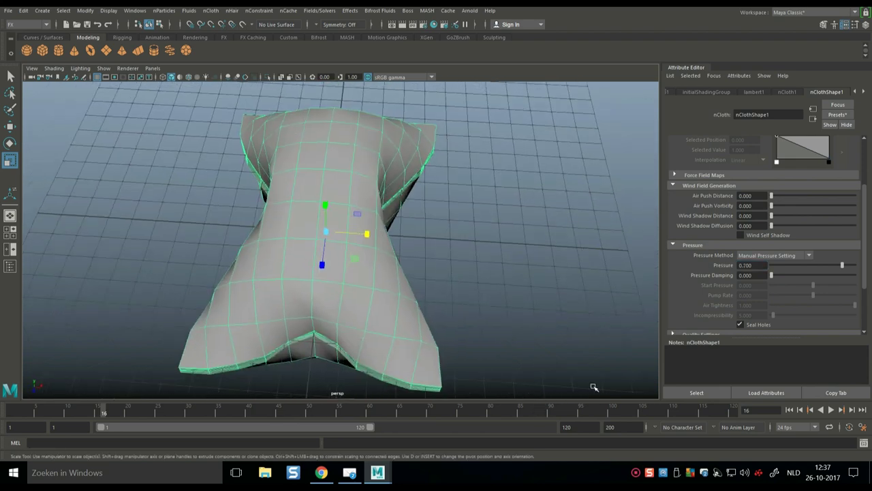
left_click(830, 410)
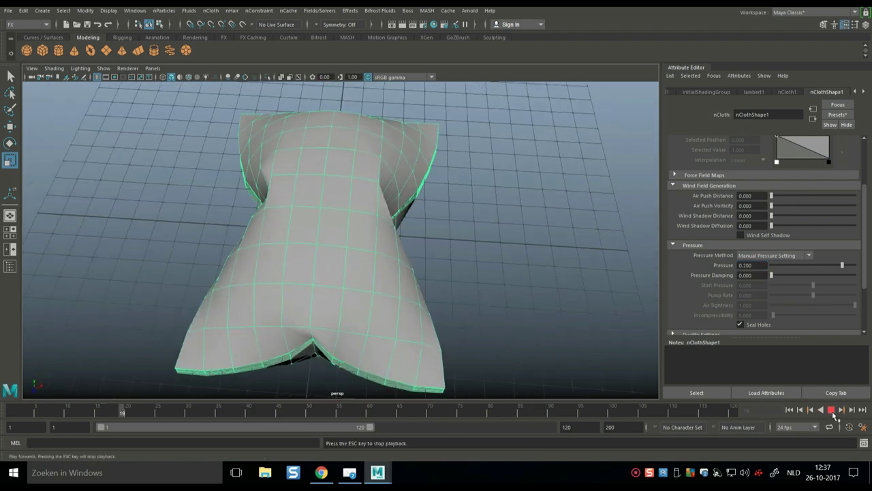
left_click(831, 411)
left_click_drag(563, 317, 531, 294, "alt")
left_click(830, 410)
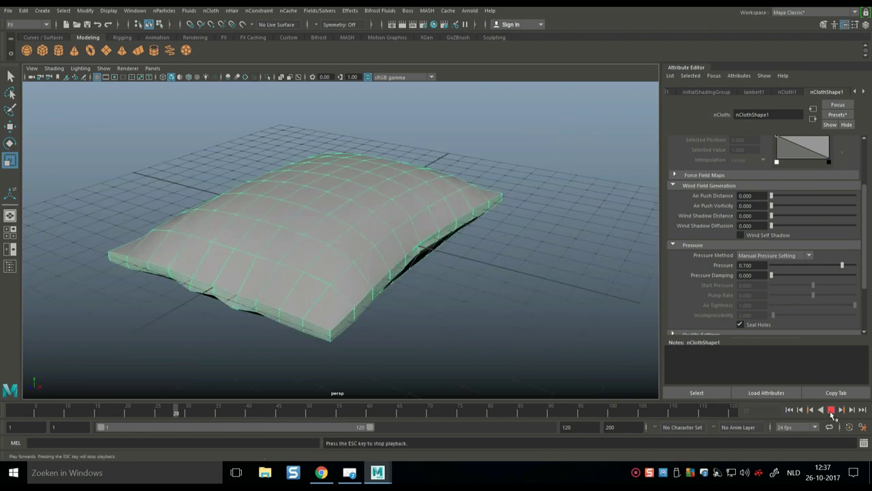
left_click_drag(505, 330, 461, 339, "alt")
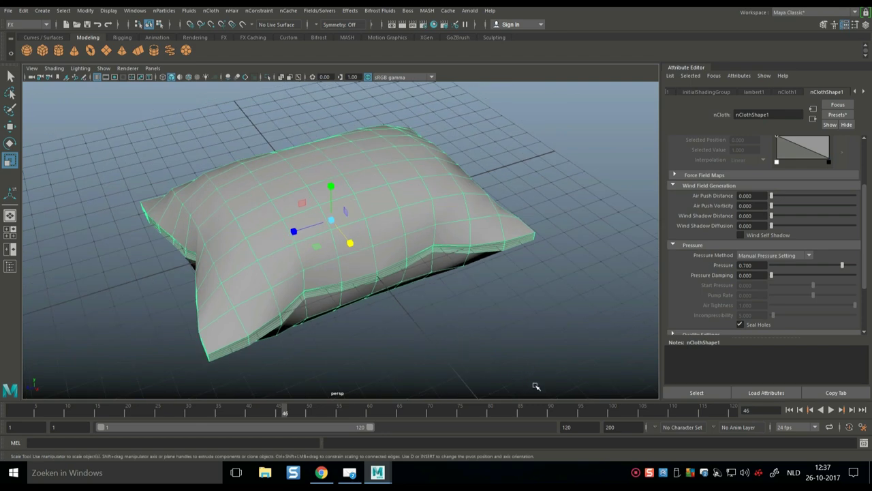
Step: Delete the pillow's history with Edit > Delete by Type > History and reselect it
left_click(23, 11)
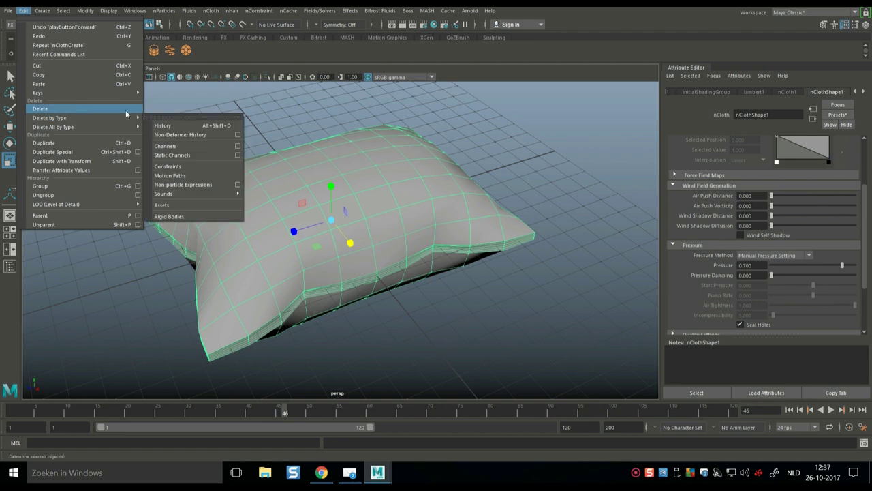
left_click(161, 126)
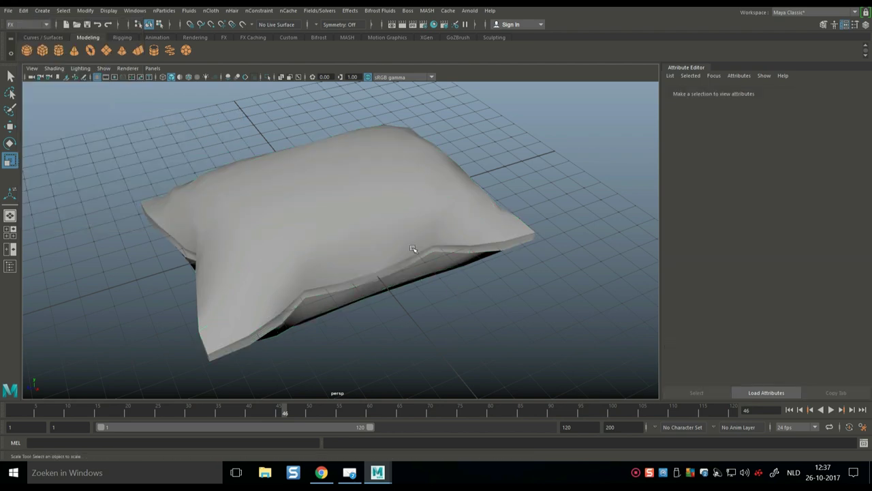
left_click(428, 288)
Step: Play and rewind to frame 1 to confirm the inflated shape stays
left_click(831, 410)
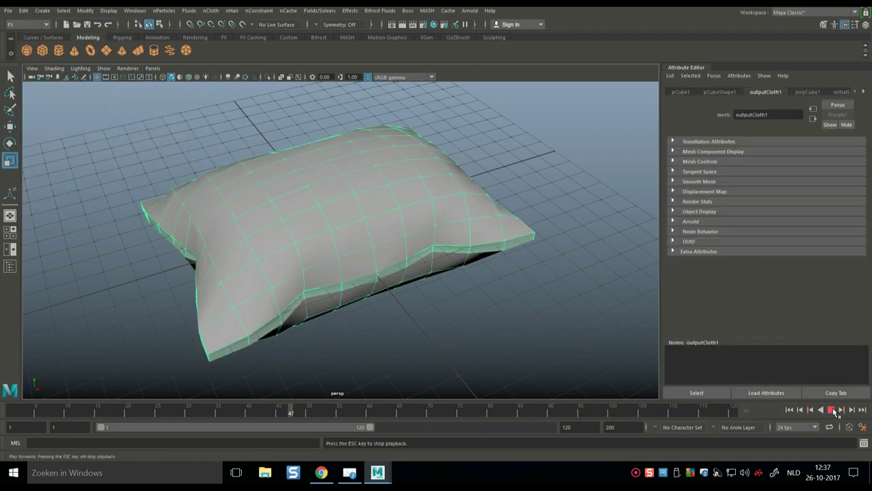
left_click(832, 409)
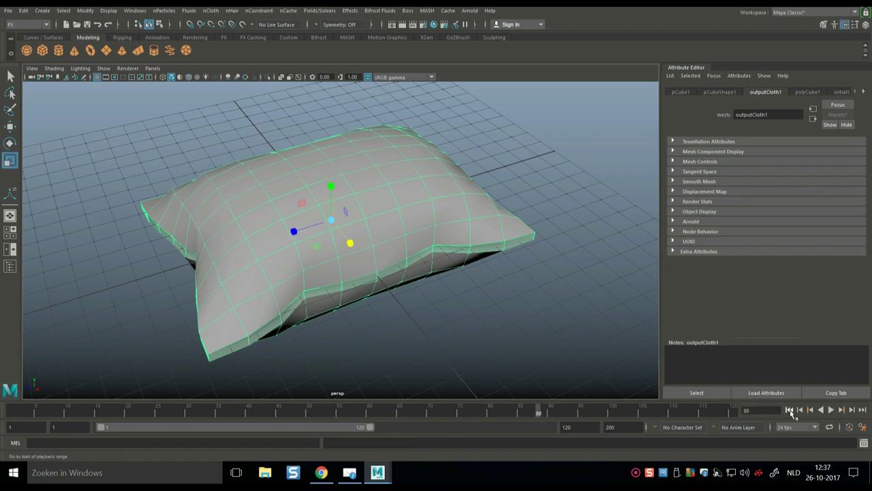
left_click(791, 411)
scroll(473, 324, "up", 5)
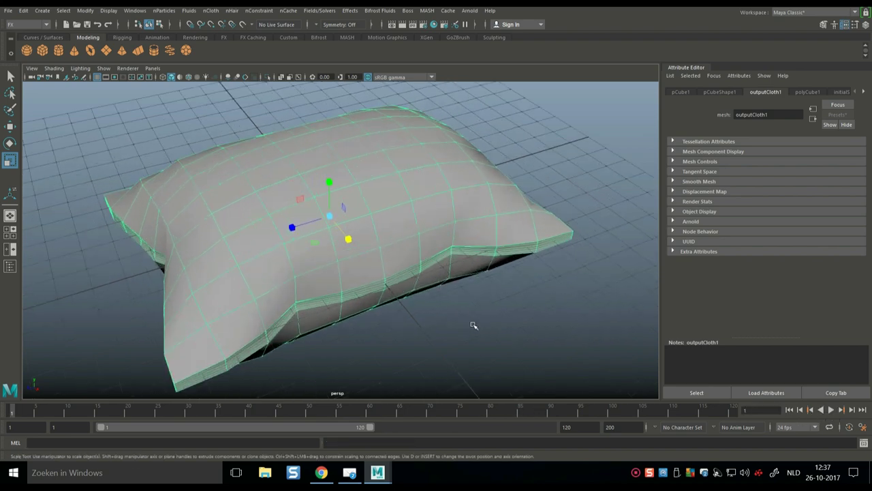
mouse_move(474, 325)
left_mouse_down("alt")
mouse_move(510, 296)
mouse_move(493, 268)
mouse_move(505, 291)
mouse_move(464, 335)
left_mouse_up("alt")
scroll(430, 343, "up", 4)
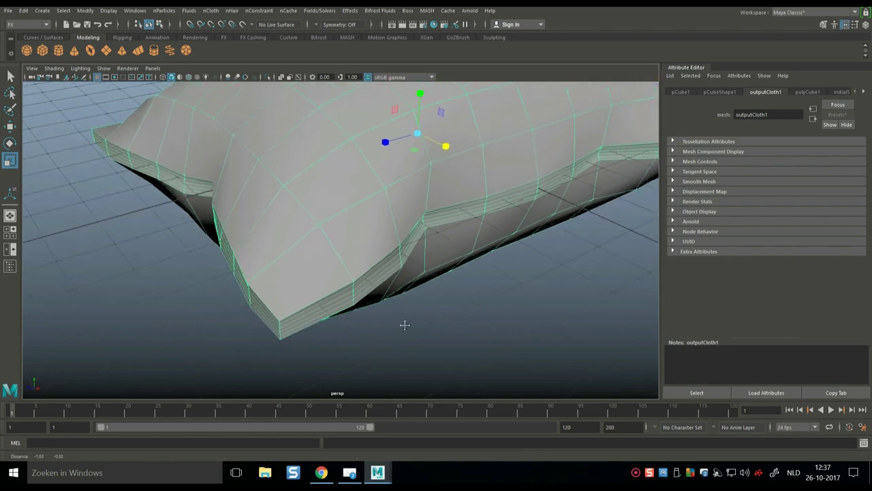
Step: Switch to edge selection and select the seam edges around the pillow's rim from several angles
mouse_move(405, 325)
left_mouse_down("alt")
mouse_move(409, 339)
mouse_move(401, 317)
mouse_move(405, 329)
left_mouse_up("alt")
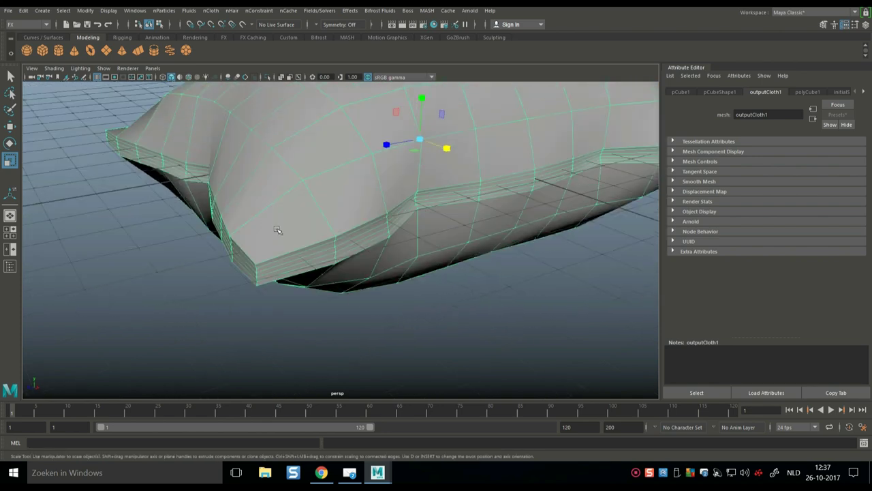
right_click_drag(293, 183, 295, 161)
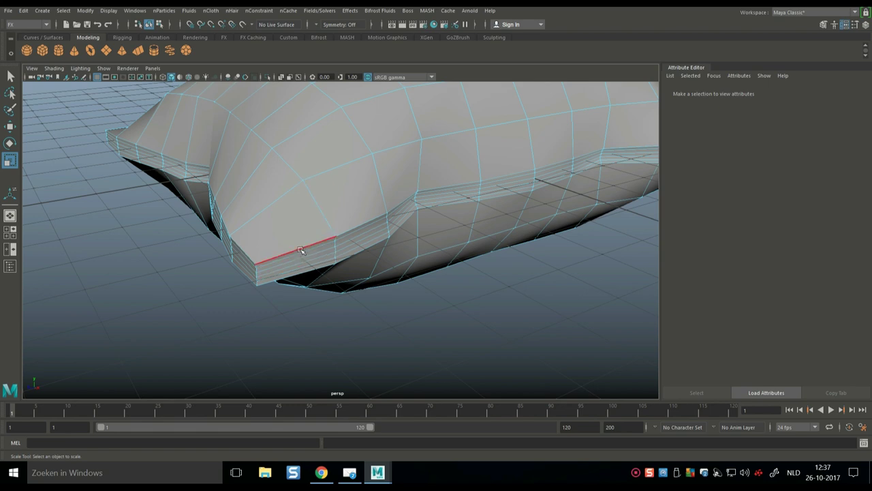
left_click(305, 250)
double_click(347, 233)
left_click_drag(328, 283, 379, 302, "alt")
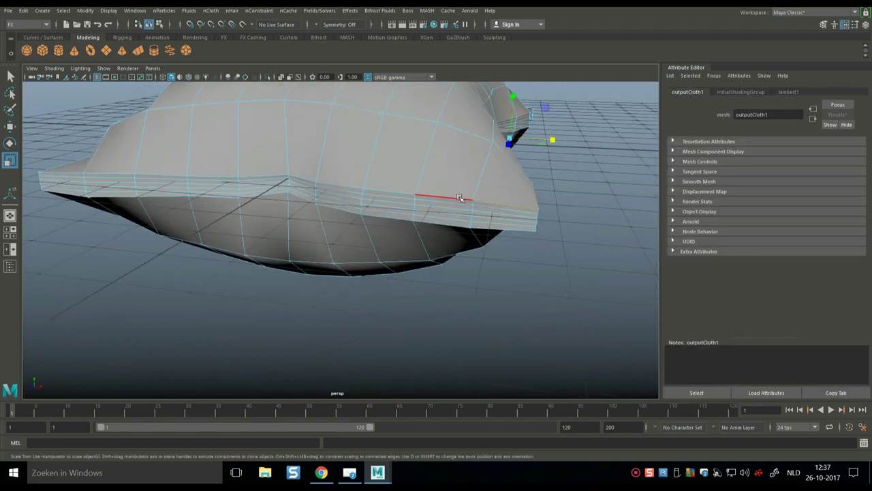
left_click(432, 199)
left_click_drag(431, 232, 397, 234, "alt")
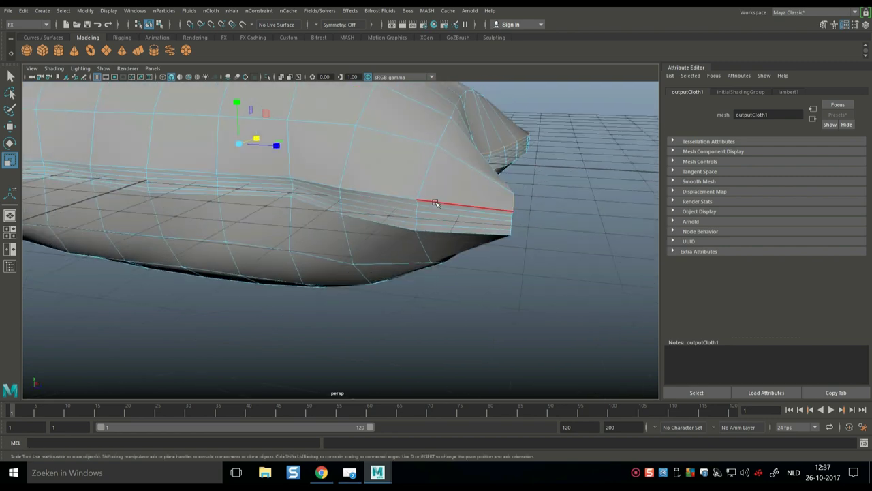
left_click_drag(155, 312, 243, 306, "alt")
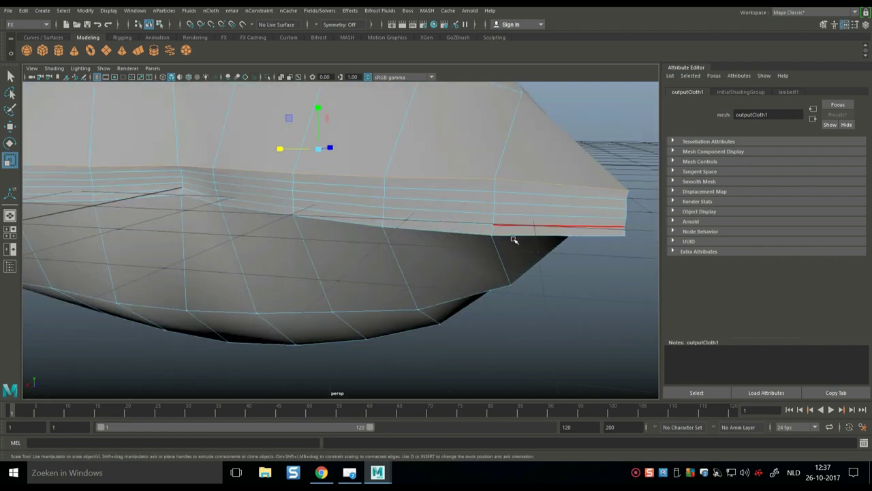
left_click(486, 235)
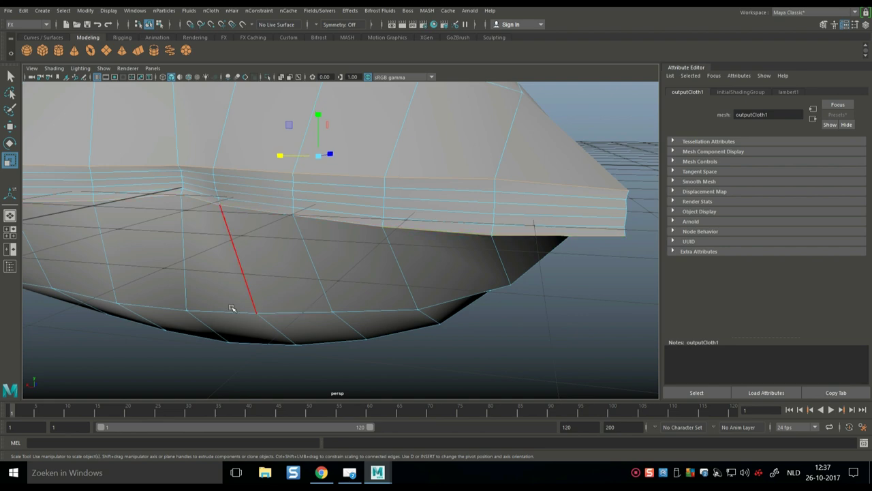
left_click_drag(233, 306, 292, 308, "alt")
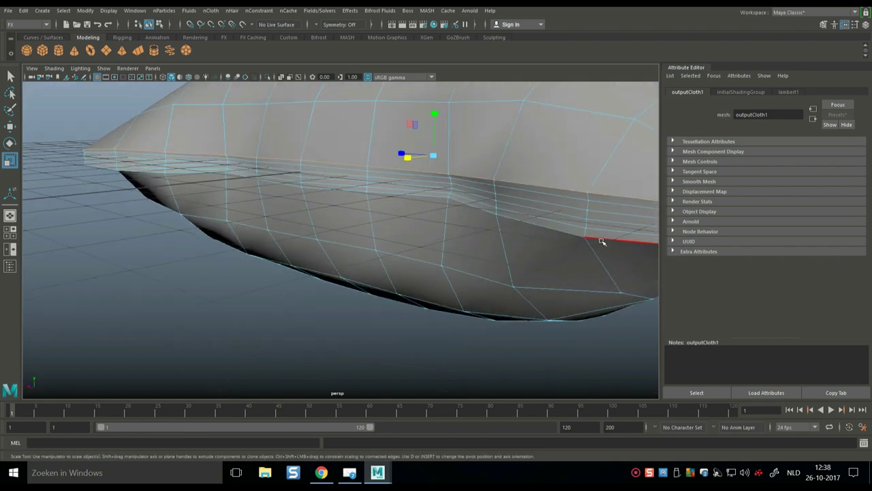
left_click(564, 235)
left_click_drag(250, 293, 425, 251, "alt")
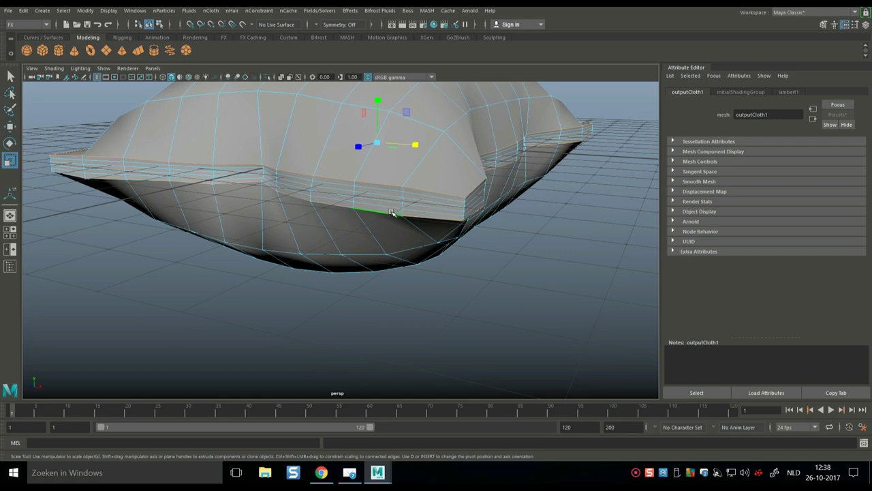
left_click_drag(194, 257, 327, 249, "alt")
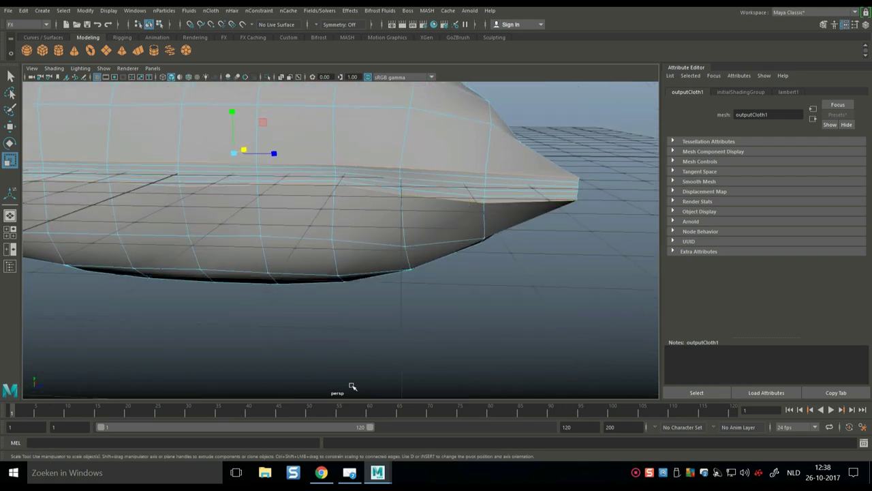
Step: Inspect the selected rim in wireframe, then return to shaded display
key("4")
scroll(403, 370, "down", 5)
mouse_move(403, 370)
left_mouse_down("alt")
mouse_move(360, 304)
mouse_move(221, 329)
mouse_move(312, 350)
mouse_move(314, 334)
left_mouse_up("alt")
key("5")
scroll(372, 331, "up", 6)
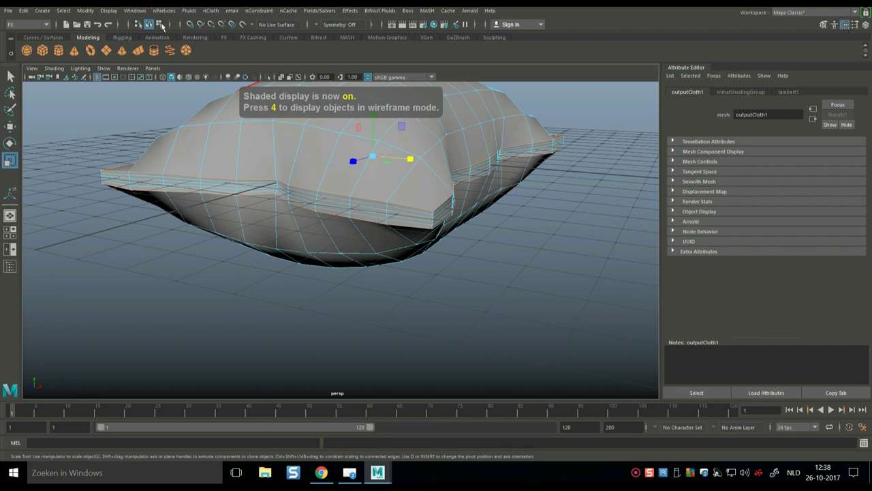
Step: Switch to the Modeling menu set and bevel the selected seam edges
left_click(22, 24)
left_click(22, 36)
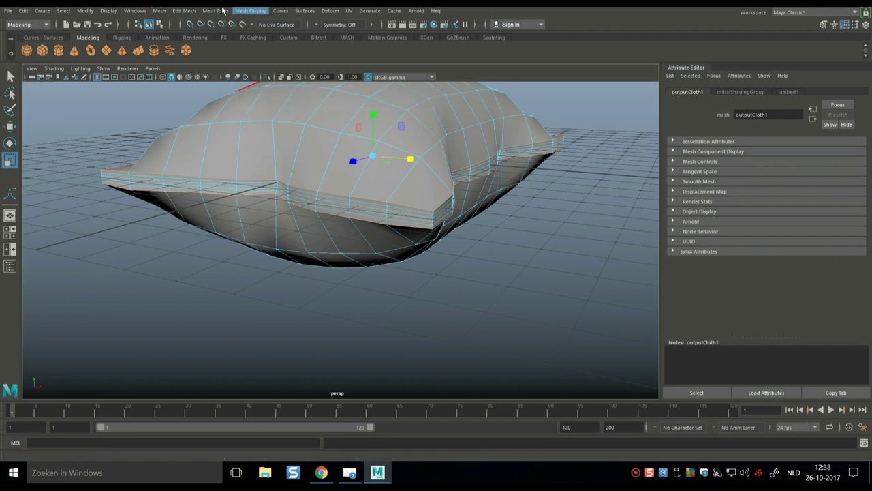
left_click(184, 10)
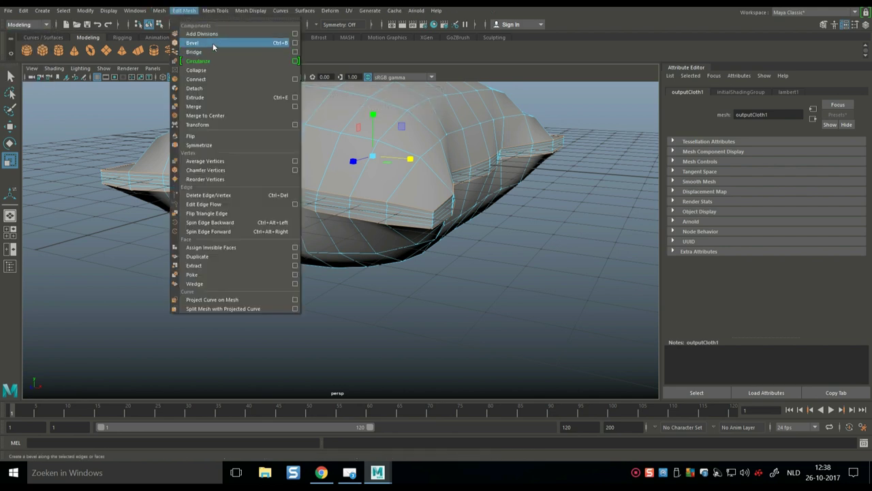
left_click(192, 42)
Step: Set the bevel Fraction to 0.1, then widen it to 0.2
scroll(334, 266, "up", 5)
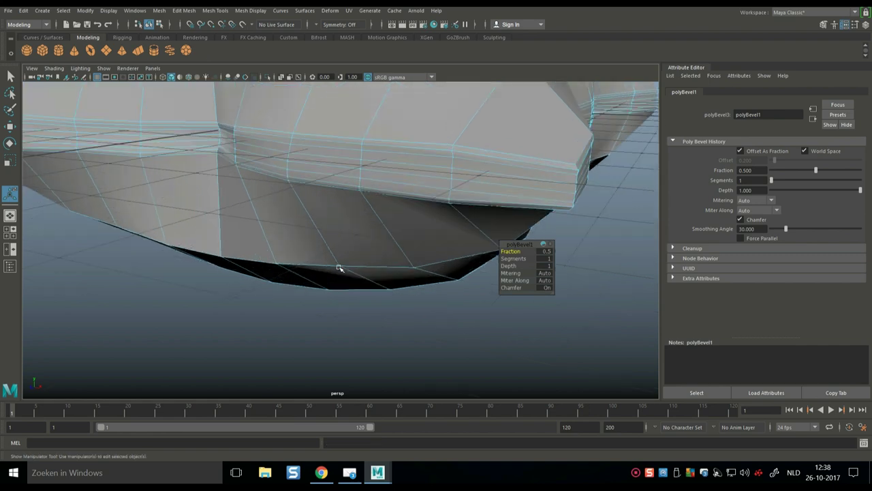
left_click_drag(329, 267, 327, 306, "alt")
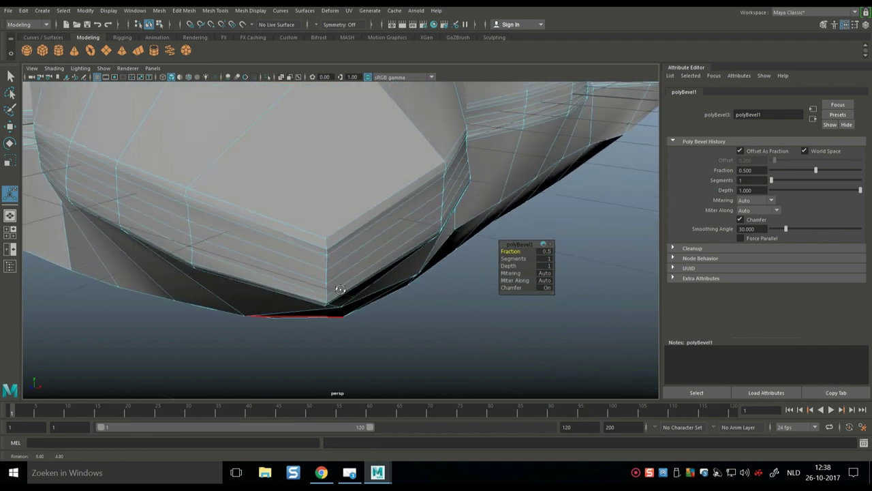
left_click(545, 251)
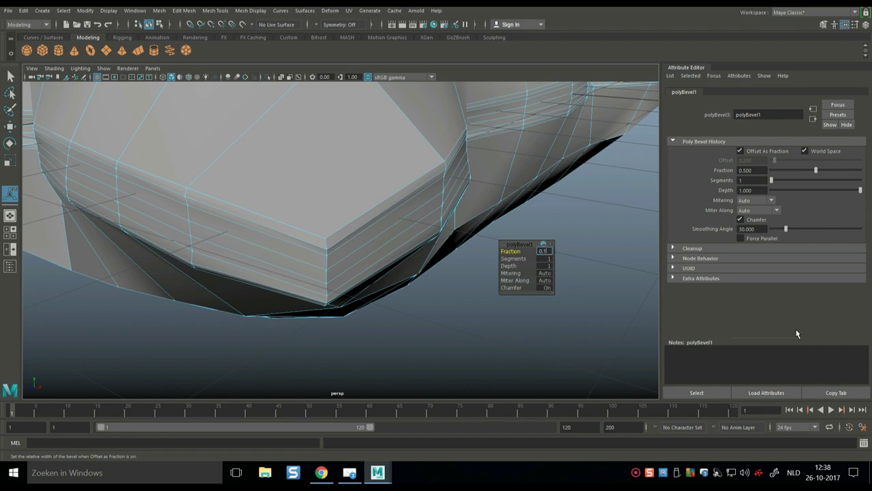
key("Return")
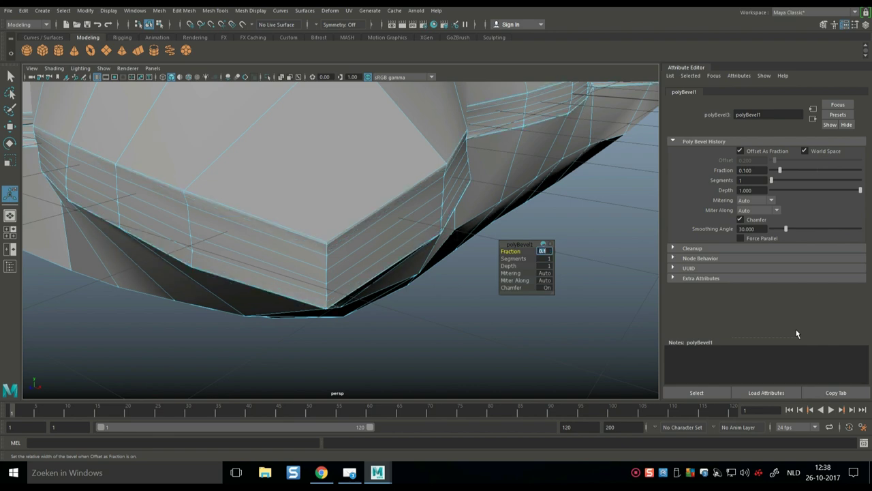
left_click_drag(321, 254, 322, 256, "alt")
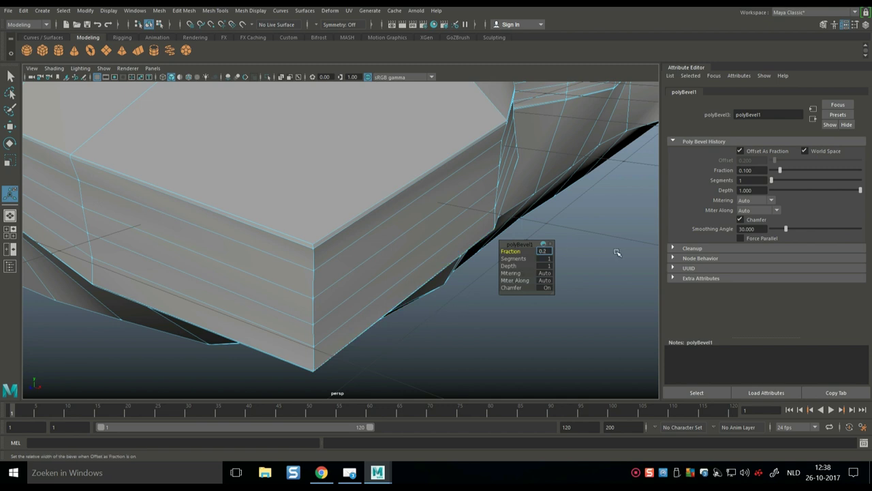
key("Return")
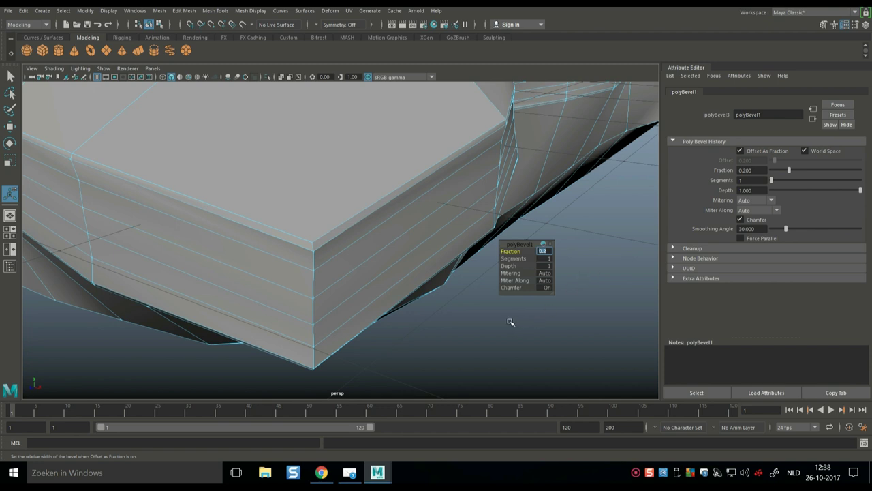
Step: Clear the bevel selection, pick a seam edge in component mode, and inspect the wireframe mesh
left_click(456, 334)
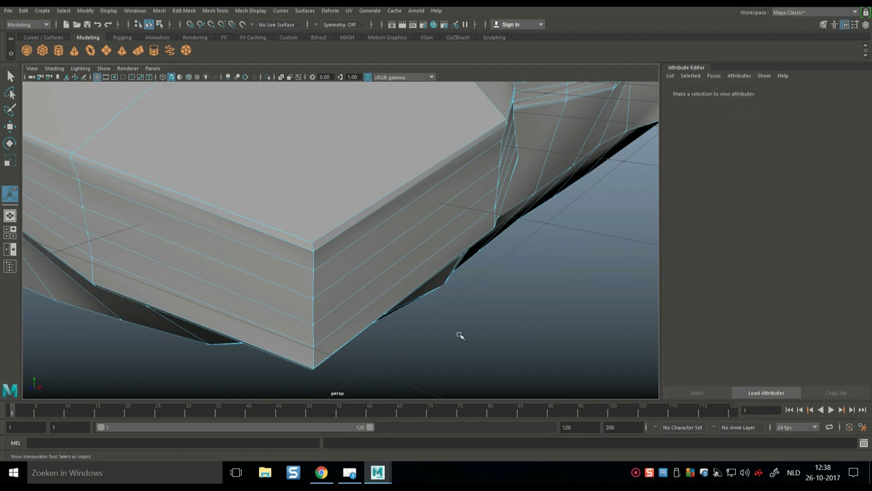
right_click_drag(280, 213, 285, 238)
left_click(299, 239)
left_click(326, 239)
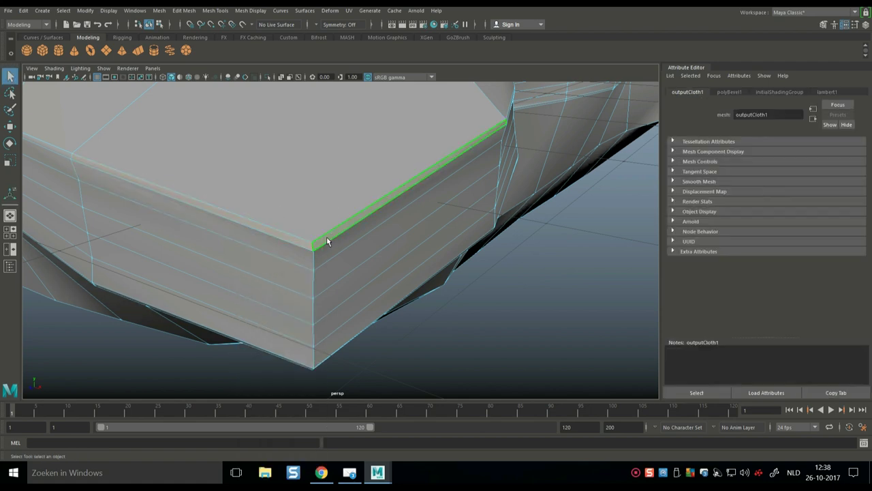
left_click_drag(327, 242, 433, 289, "alt")
key("4")
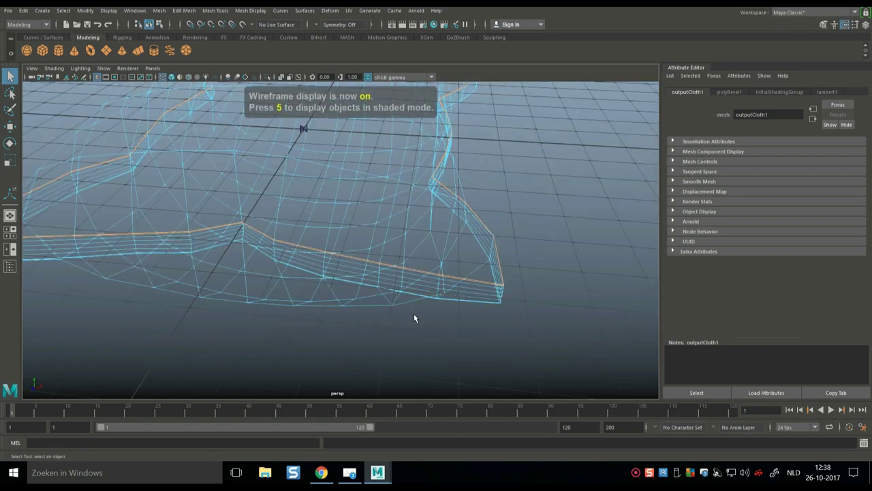
scroll(415, 315, "down", 5)
left_click_drag(416, 318, 475, 282, "alt")
scroll(473, 282, "up", 5)
scroll(375, 304, "up", 8)
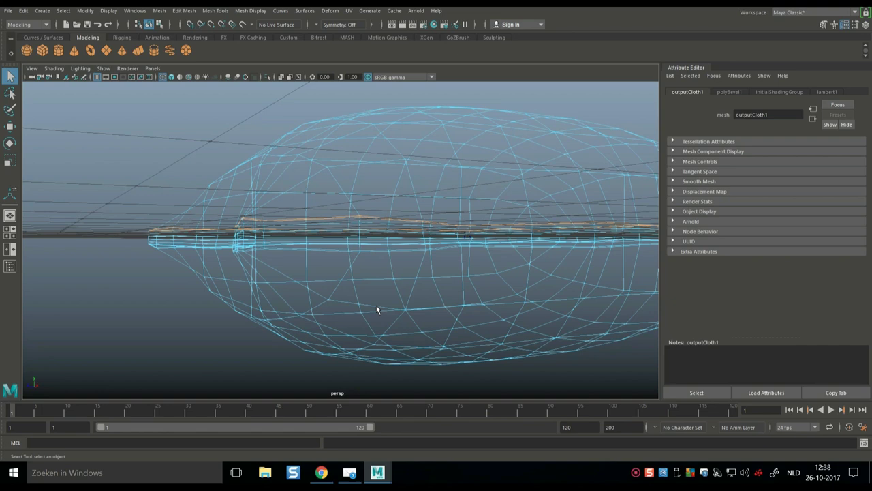
key("5")
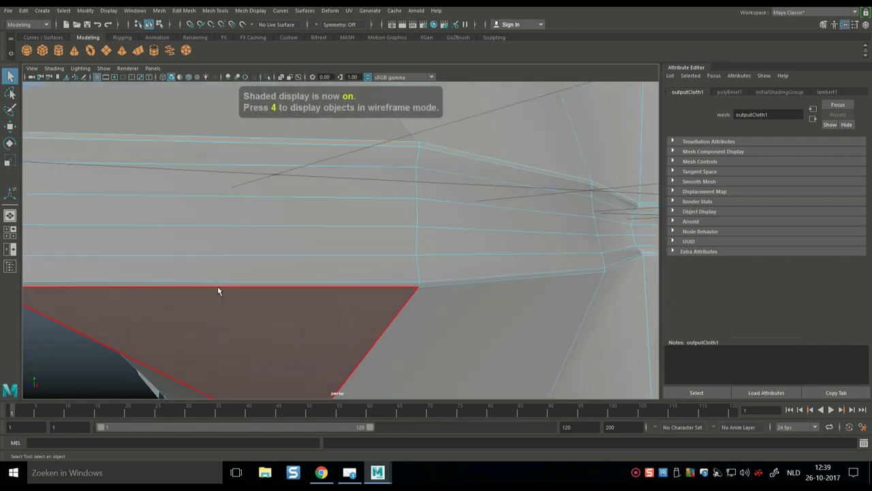
Step: Select a seam edge and convert the selection to the narrow beveled faces along the seam
key("F10")
left_click(243, 286)
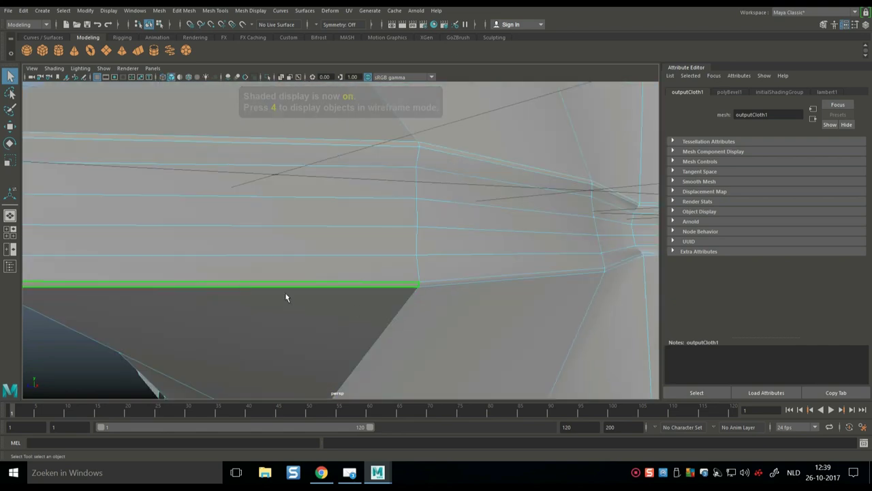
left_click(436, 281)
key("F11")
key("4")
key("f")
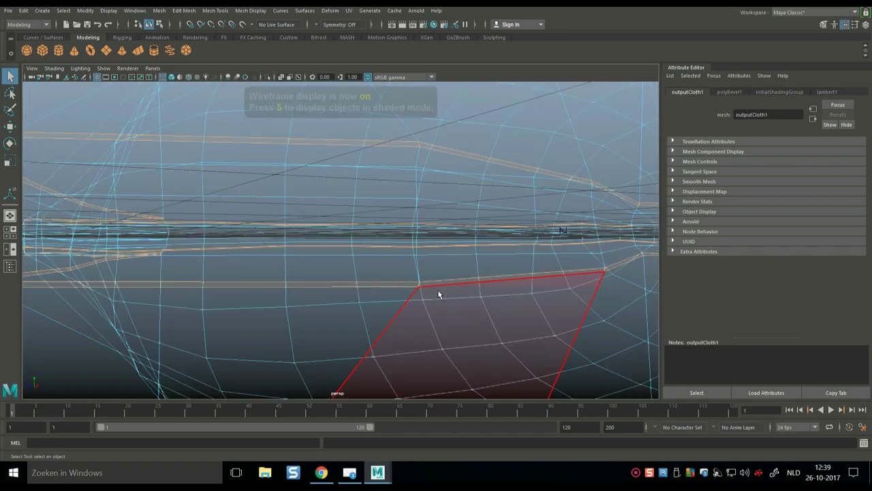
mouse_move(312, 318)
left_mouse_down("alt")
mouse_move(418, 331)
mouse_move(402, 347)
mouse_move(323, 310)
mouse_move(317, 320)
mouse_move(171, 286)
left_mouse_up("alt")
key("5")
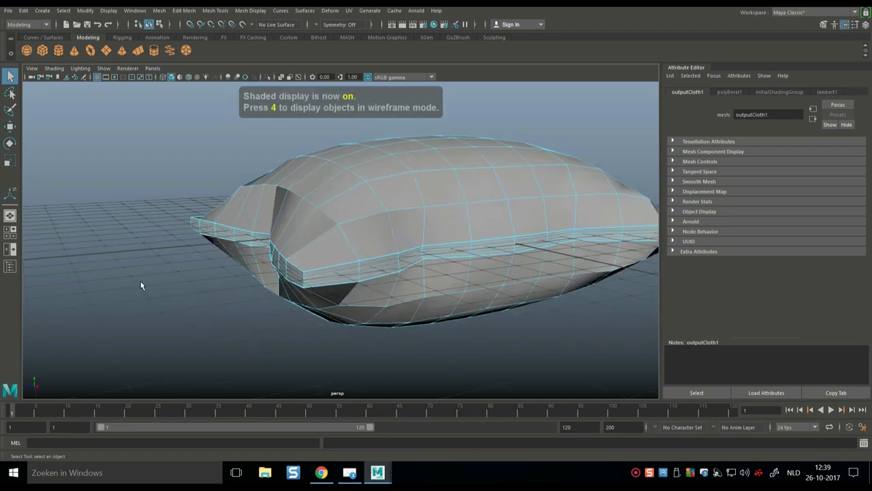
Step: Extrude the seam faces, trying Thickness 0.2 and 0.1 before settling on 0.04
key("ctrl+e")
left_click_drag(141, 285, 276, 258, "alt")
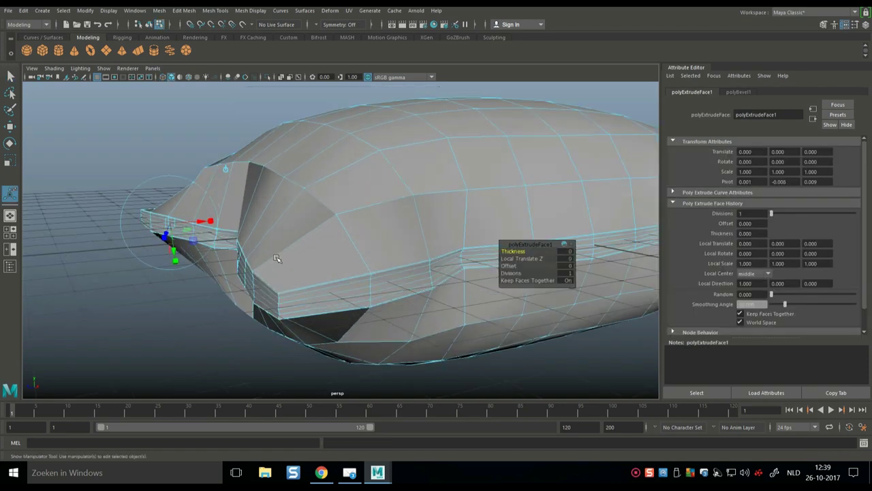
scroll(277, 258, "up", 1)
scroll(426, 335, "up", 2)
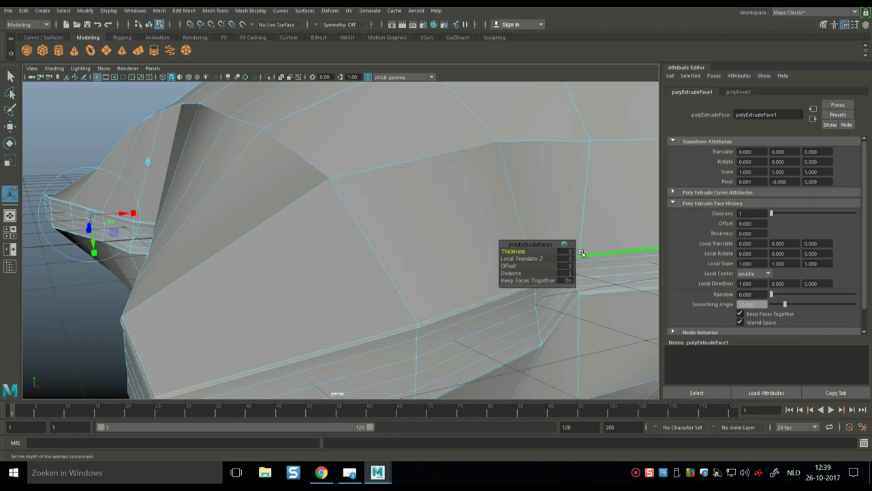
left_click(565, 250)
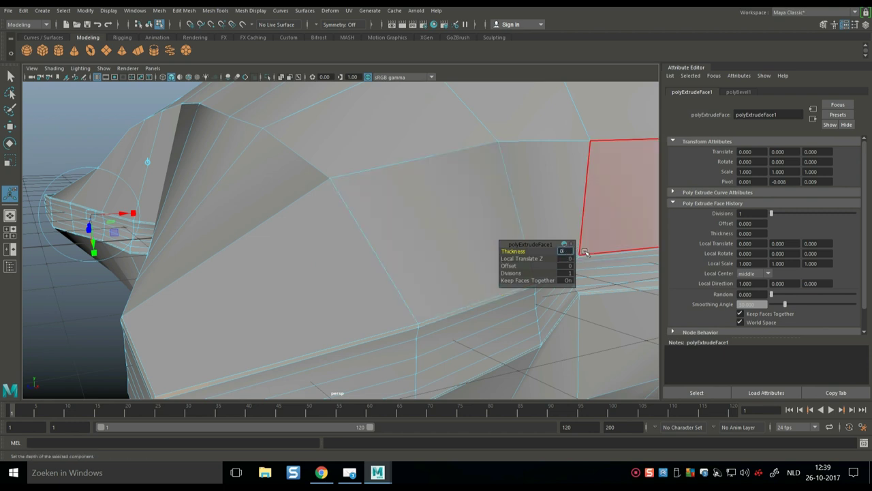
type("0.2")
key("Return")
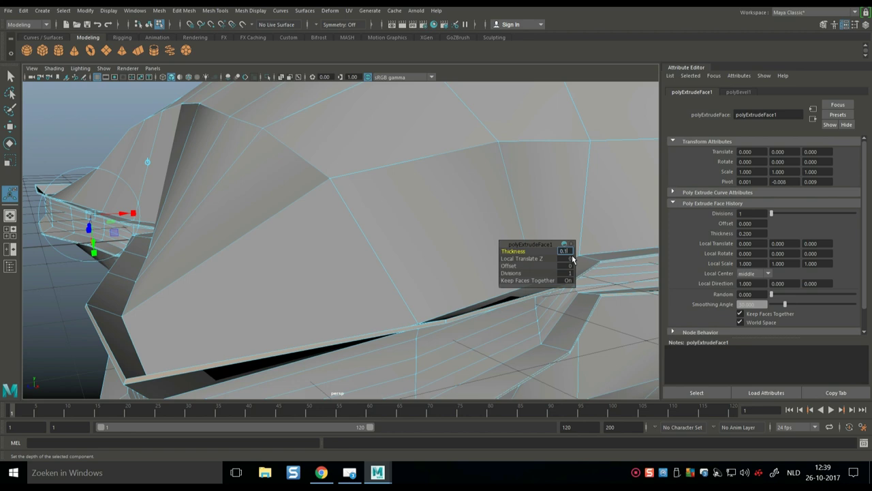
type("0.1")
key("Return")
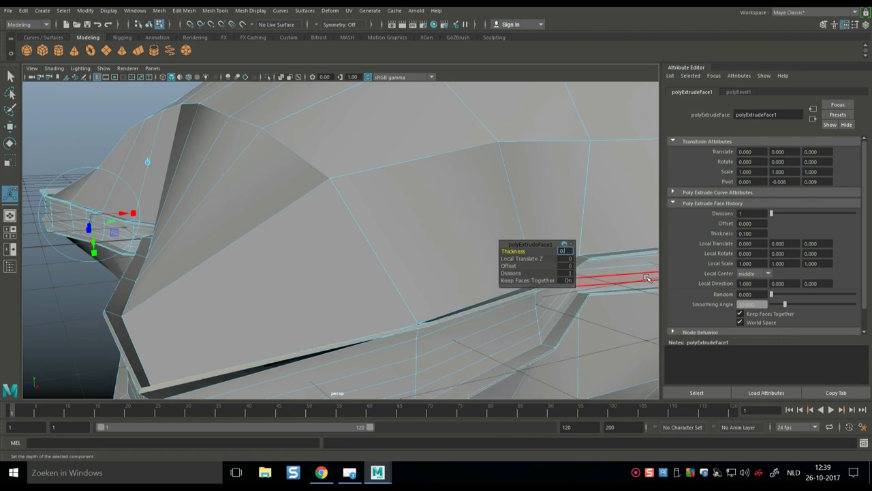
type("0.04")
key("Return")
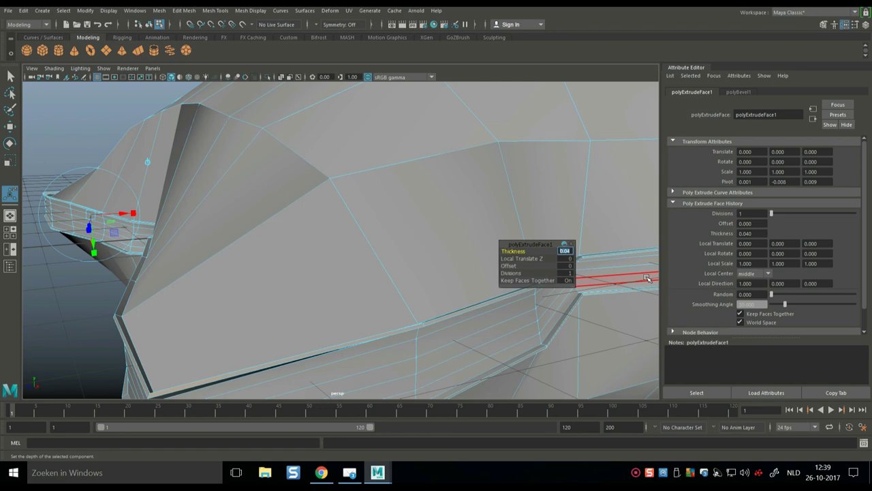
scroll(229, 195, "down", 5)
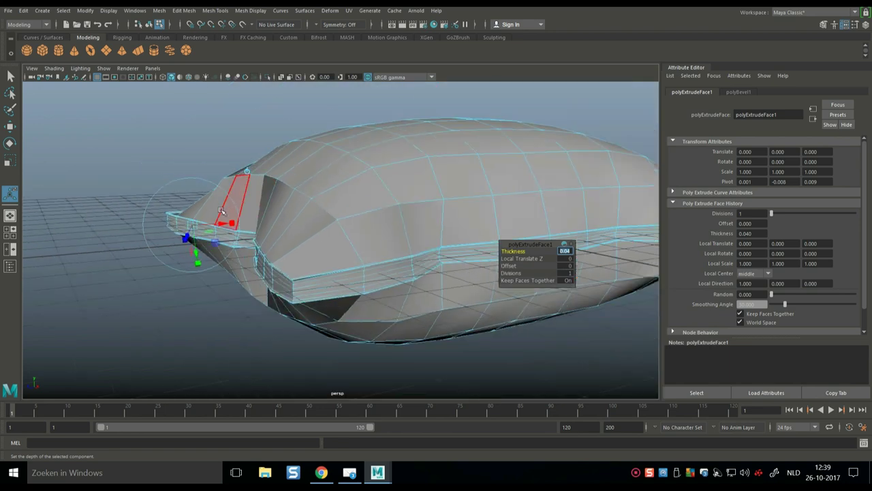
left_click(152, 300)
right_click_drag(320, 199, 353, 187)
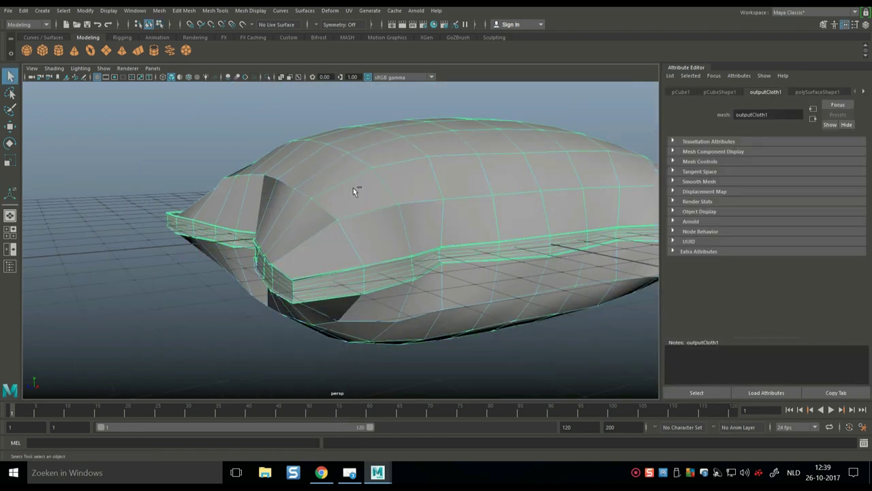
key("3")
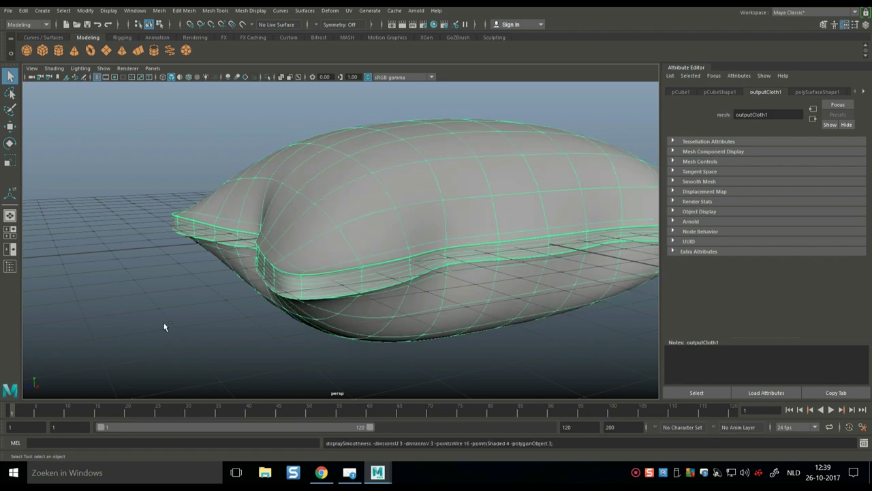
left_click(163, 327)
mouse_move(166, 308)
left_mouse_down("alt")
mouse_move(173, 334)
mouse_move(123, 311)
mouse_move(102, 288)
mouse_move(113, 311)
mouse_move(182, 306)
mouse_move(189, 288)
mouse_move(164, 322)
left_mouse_up("alt")
right_click_drag(159, 313, 137, 335, "alt")
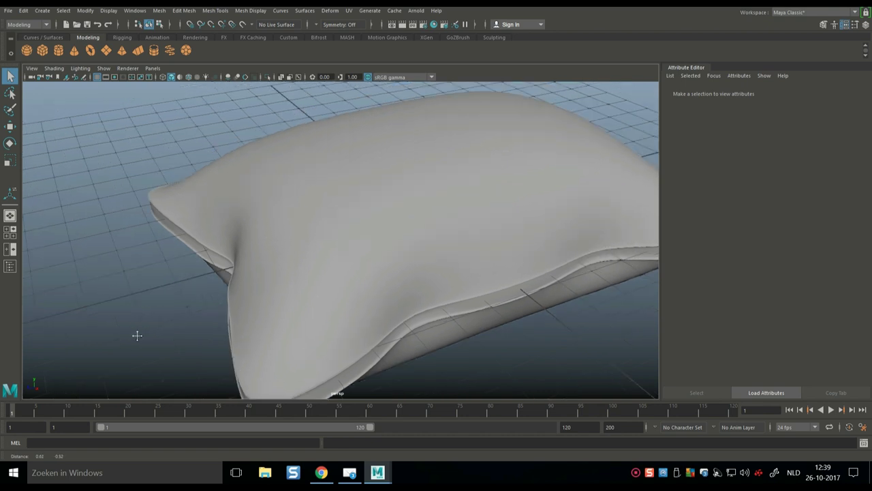
left_click(271, 314)
key("1")
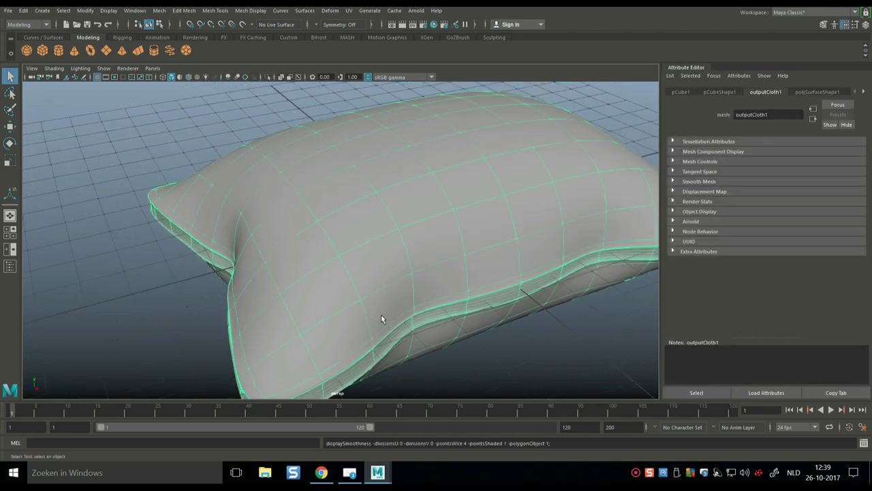
Step: Apply Mesh > Smooth at one division level, then deselect and orbit to check the pillow
left_click(159, 11)
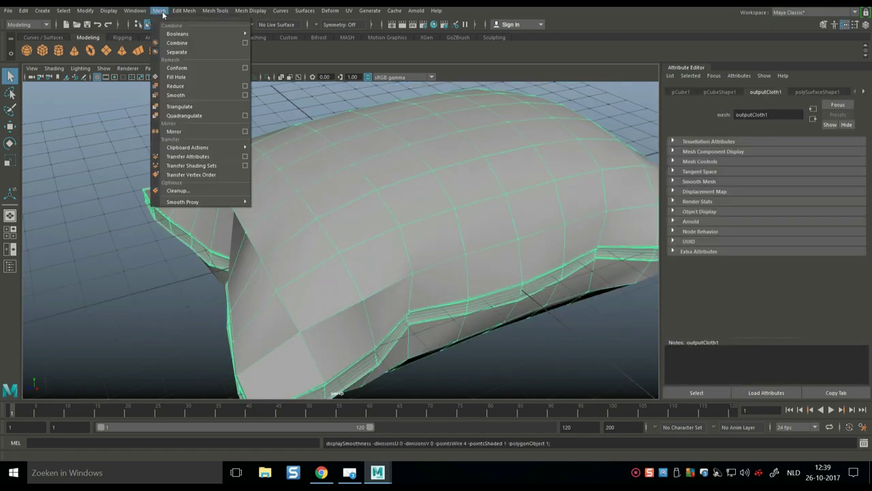
left_click(198, 95)
key("f")
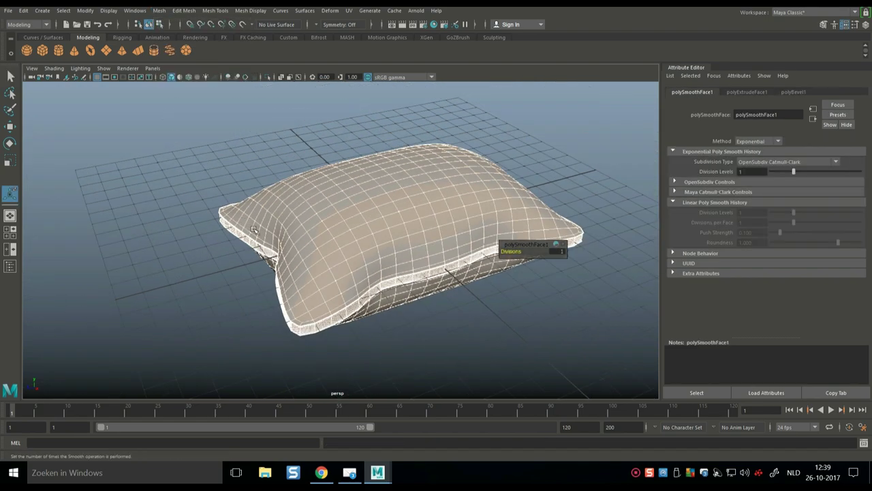
left_click_drag(254, 230, 315, 246, "alt")
left_click(218, 286)
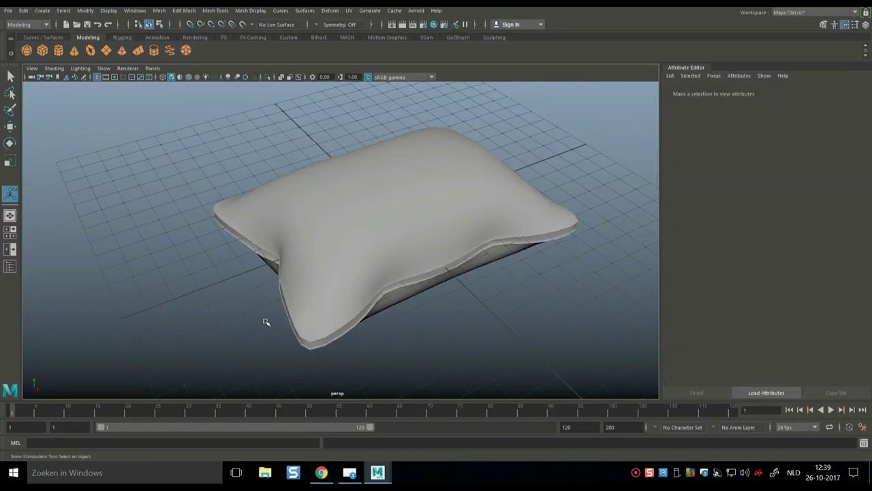
right_click_drag(266, 321, 356, 340, "alt")
left_click_drag(381, 339, 364, 331, "alt")
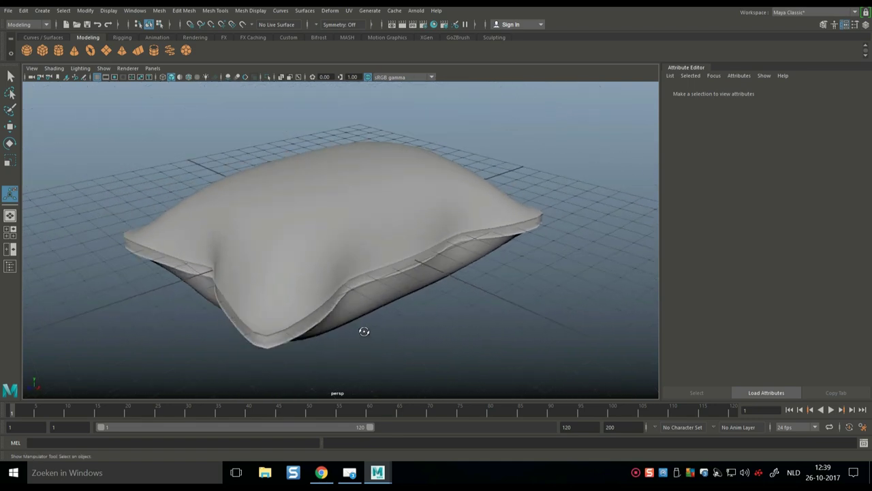